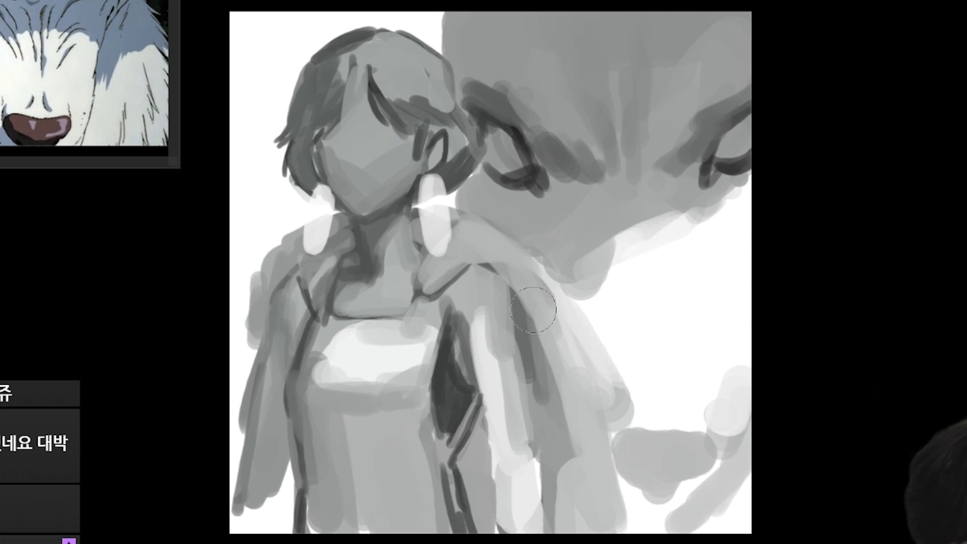
Block in the fur cape's shoulder mass with sampled light greys, widening its outer edge down to a pointed lower corner.
{"action": "left_click", "coordinate": [540, 343], "text": "alt"}
{"action": "mouse_move", "coordinate": [557, 402]}
{"action": "left_mouse_down"}
{"action": "mouse_move", "coordinate": [538, 293]}
{"action": "mouse_move", "coordinate": [570, 333]}
{"action": "mouse_move", "coordinate": [542, 298]}
{"action": "left_mouse_up"}
{"action": "left_click", "coordinate": [579, 332], "text": "alt"}
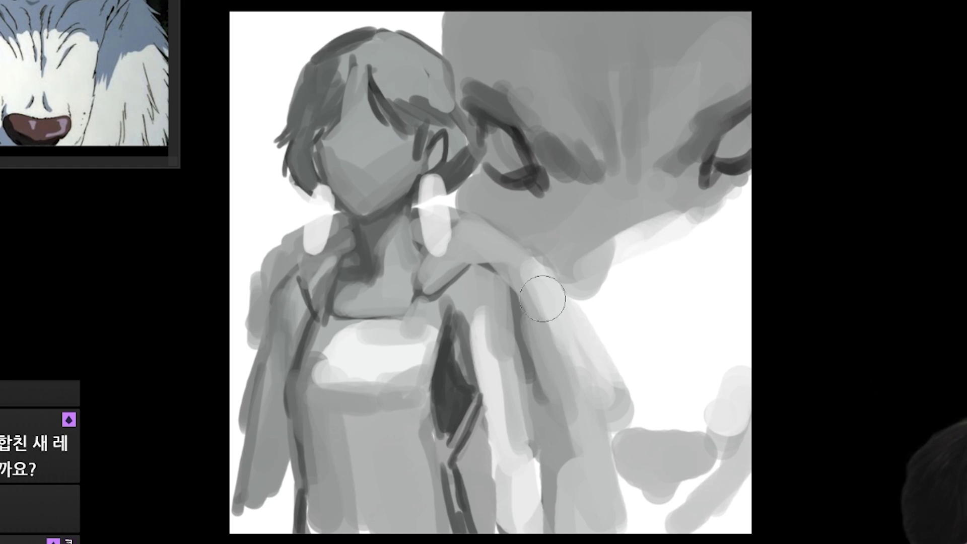
{"action": "left_click", "coordinate": [588, 334], "text": "alt"}
{"action": "left_click", "coordinate": [584, 414], "text": "alt"}
{"action": "mouse_move", "coordinate": [591, 328]}
{"action": "left_mouse_down"}
{"action": "mouse_move", "coordinate": [617, 395]}
{"action": "mouse_move", "coordinate": [567, 322]}
{"action": "mouse_move", "coordinate": [629, 409]}
{"action": "left_mouse_up"}
{"action": "left_click_drag", "start_coordinate": [587, 439], "coordinate": [596, 452]}
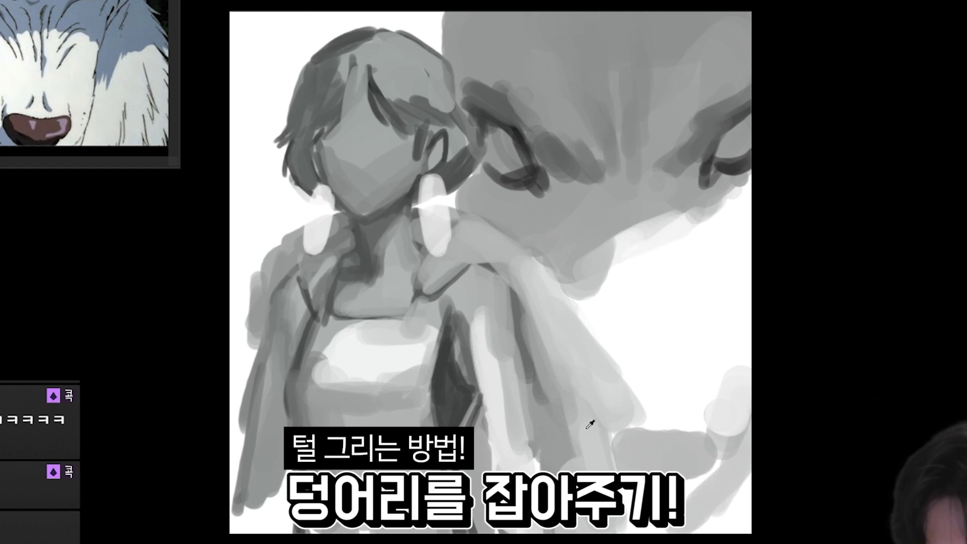
Shade the underside of the cape's lower corner in darker grey and refine its boundary with the light fur.
{"action": "left_click", "coordinate": [586, 429], "text": "alt"}
{"action": "mouse_move", "coordinate": [581, 405]}
{"action": "left_mouse_down"}
{"action": "mouse_move", "coordinate": [637, 414]}
{"action": "mouse_move", "coordinate": [569, 379]}
{"action": "left_mouse_up"}
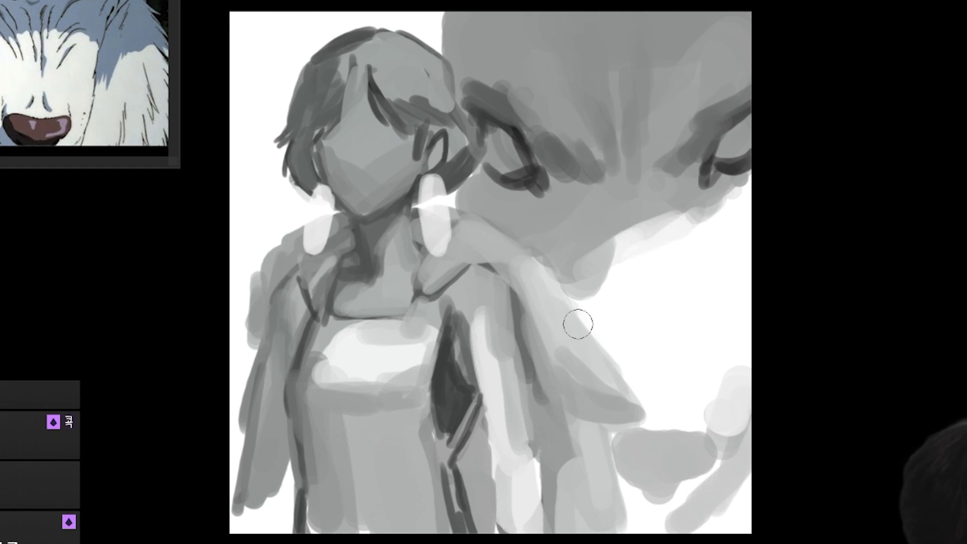
{"action": "left_click_drag", "start_coordinate": [577, 324], "coordinate": [577, 337]}
{"action": "key", "text": "ctrl+minus"}
{"action": "key", "text": "ctrl+minus"}
{"action": "key", "text": "ctrl+plus"}
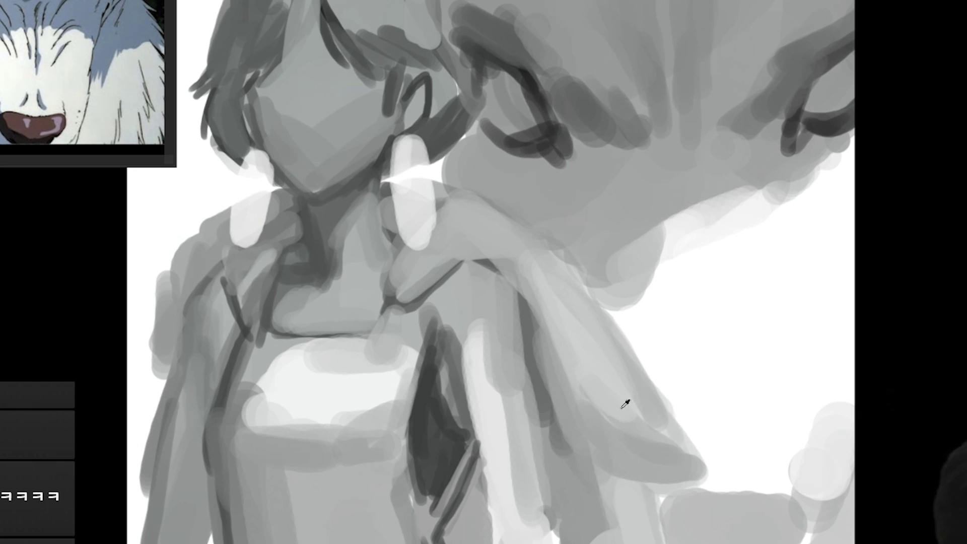
{"action": "left_click", "coordinate": [626, 404], "text": "alt"}
{"action": "mouse_move", "coordinate": [606, 421]}
{"action": "left_mouse_down"}
{"action": "mouse_move", "coordinate": [634, 446]}
{"action": "mouse_move", "coordinate": [640, 402]}
{"action": "left_mouse_up"}
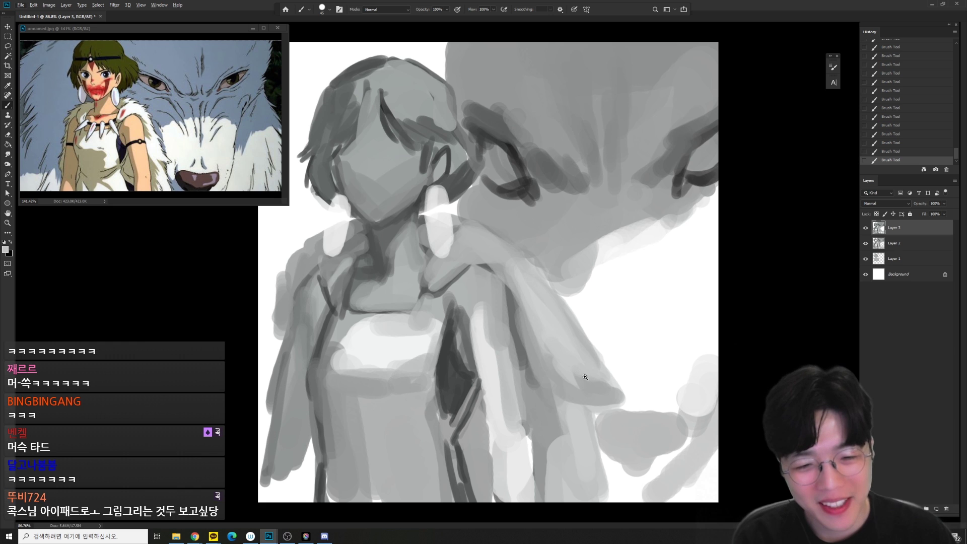
Paint small pointed fur tufts along the cape's outer edge using a smaller brush and sampled greys.
{"action": "scroll", "coordinate": [584, 376], "scroll_direction": "up", "scroll_amount": 2}
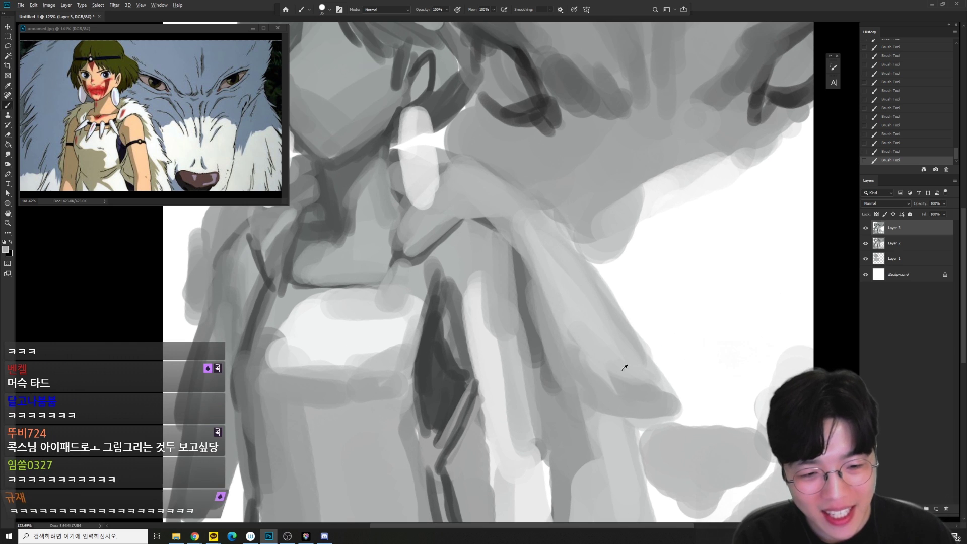
{"action": "left_click", "coordinate": [635, 345], "text": "alt"}
{"action": "key", "text": "bracketleft"}
{"action": "left_click_drag", "start_coordinate": [630, 337], "coordinate": [659, 350]}
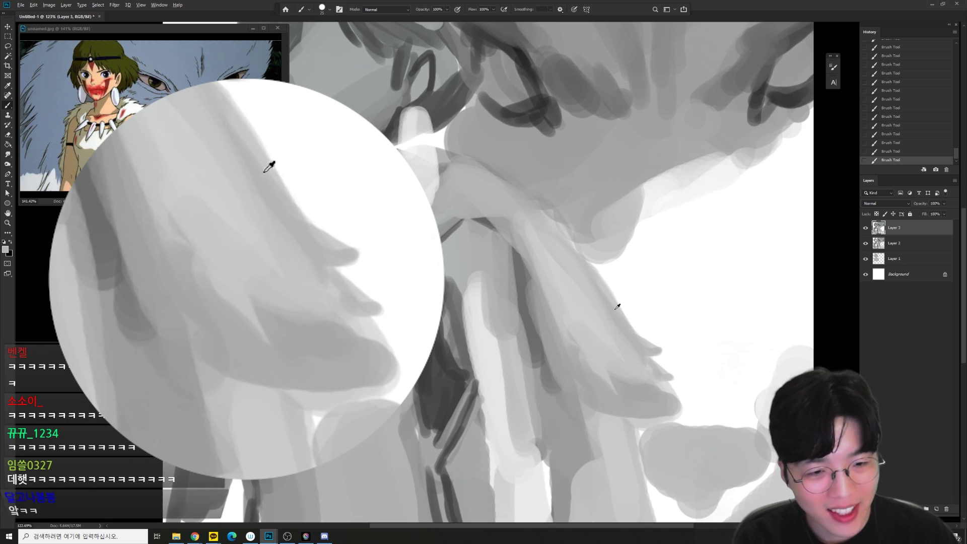
{"action": "left_click", "coordinate": [590, 298], "text": "alt"}
{"action": "key", "text": "bracketright"}
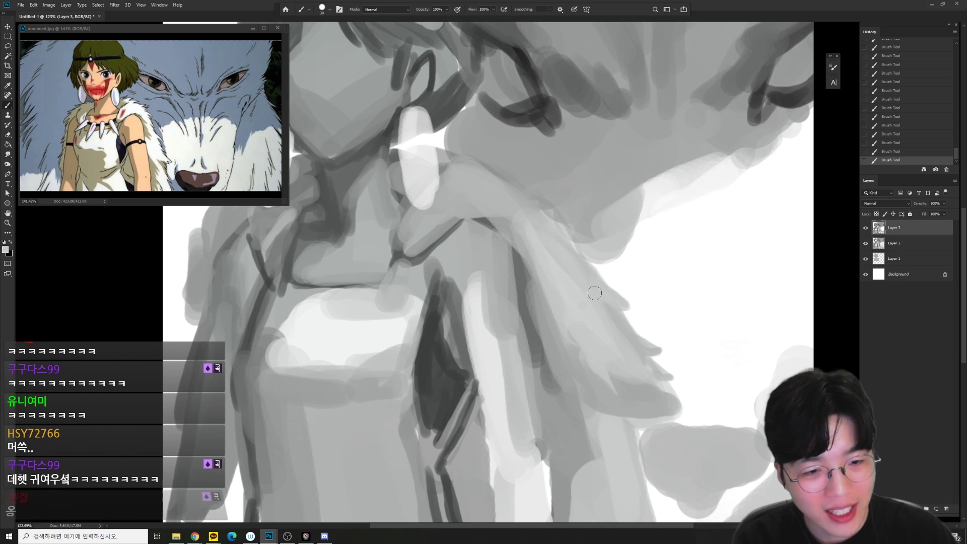
{"action": "left_click", "coordinate": [633, 304], "text": "alt"}
{"action": "left_click_drag", "start_coordinate": [634, 304], "coordinate": [603, 272]}
{"action": "left_click_drag", "start_coordinate": [635, 314], "coordinate": [615, 307]}
Add darker fur strokes inside the cape along the boundary between its light and shaded areas.
{"action": "scroll", "coordinate": [615, 307], "scroll_direction": "down", "scroll_amount": 5}
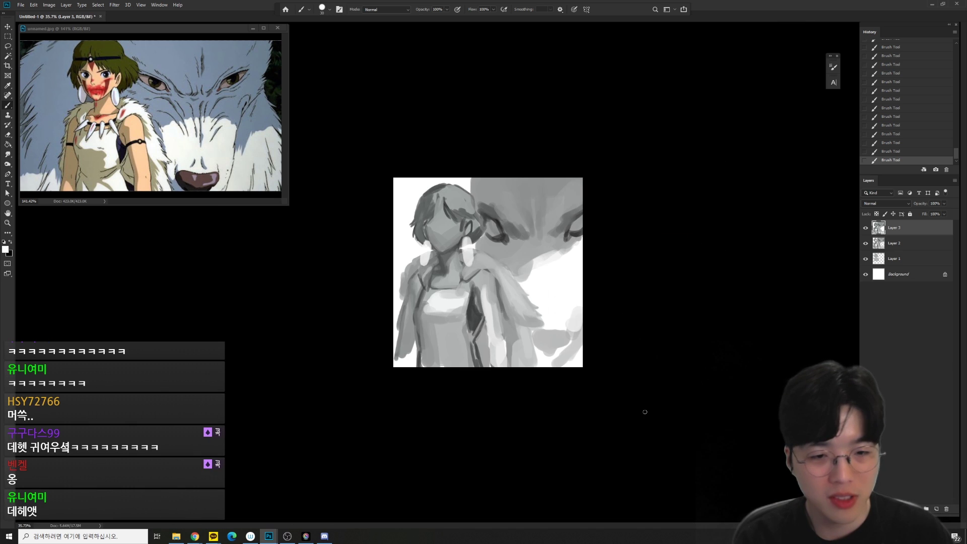
{"action": "scroll", "coordinate": [540, 308], "scroll_direction": "up", "scroll_amount": 5}
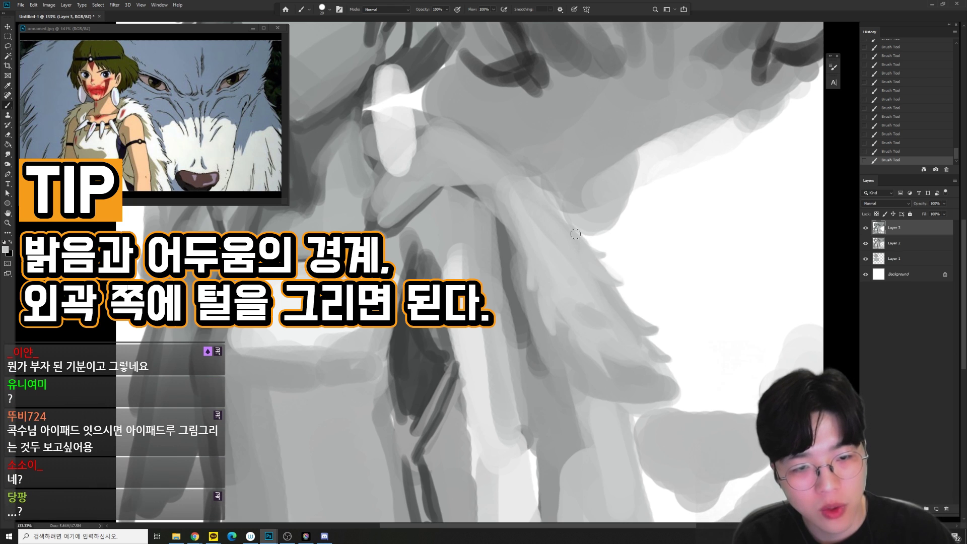
{"action": "left_click_drag", "start_coordinate": [658, 357], "coordinate": [603, 392]}
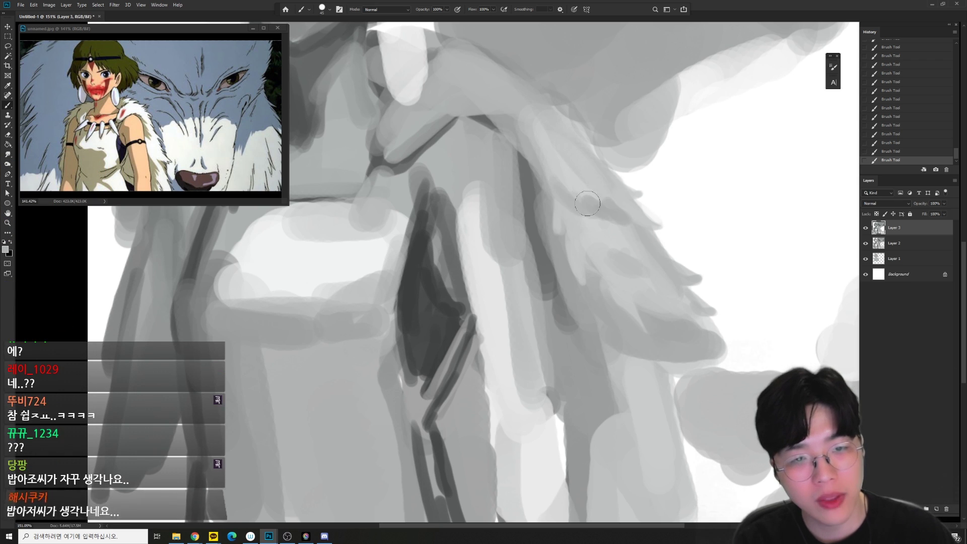
{"action": "key", "text": "bracketright"}
{"action": "scroll", "coordinate": [597, 291], "scroll_direction": "down", "scroll_amount": 5}
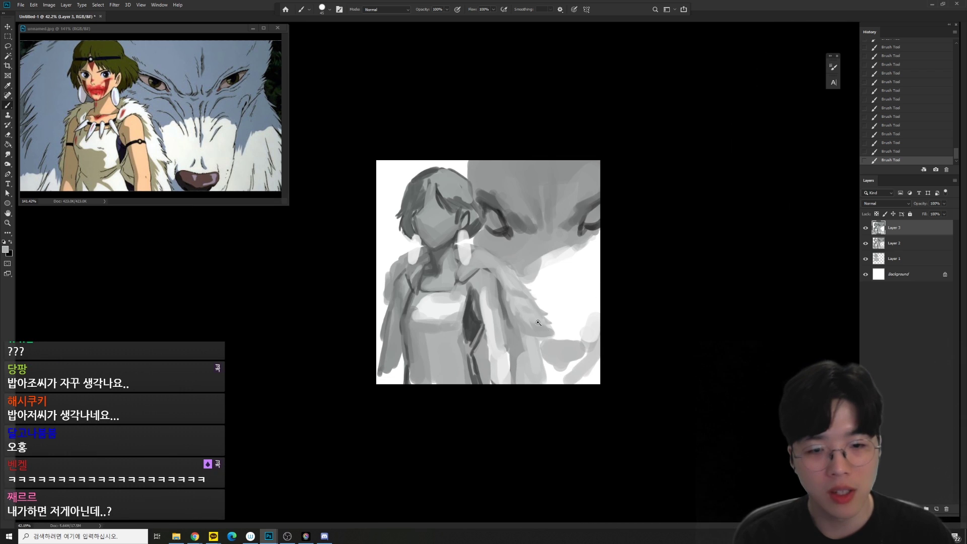
{"action": "scroll", "coordinate": [539, 323], "scroll_direction": "up", "scroll_amount": 3}
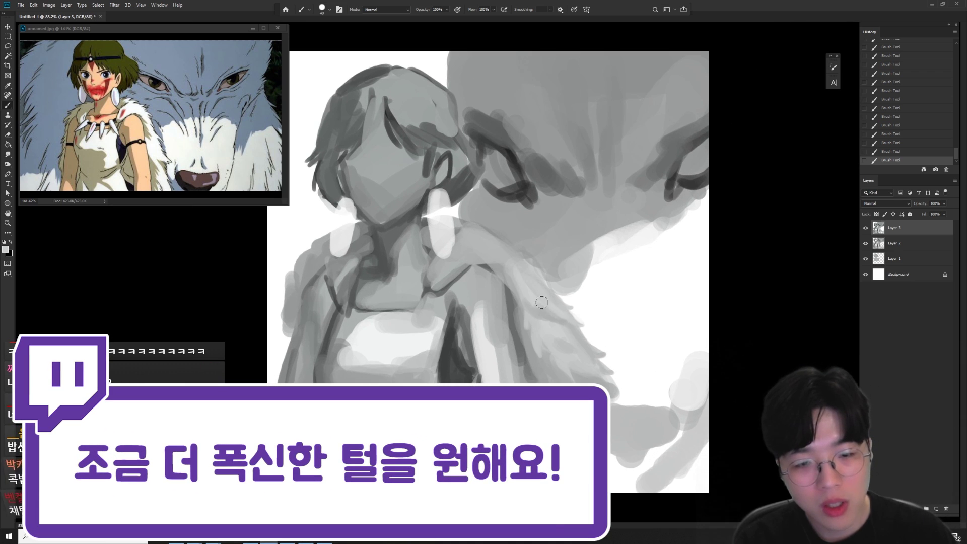
Switch to the Soft Round Pressure Opacity brush and soften the cape's upper outer fur tufts with sampled tones.
{"action": "scroll", "coordinate": [580, 332], "scroll_direction": "up", "scroll_amount": 2}
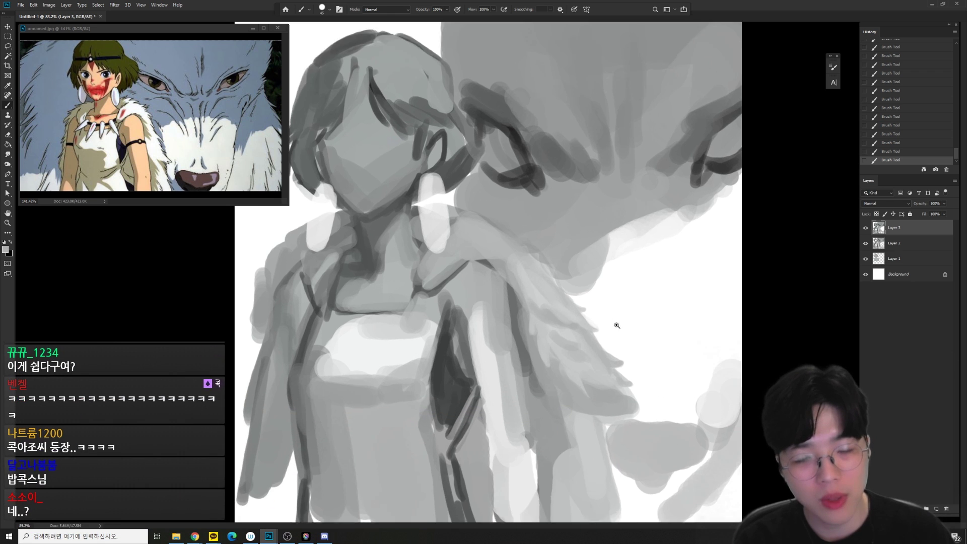
{"action": "right_click", "coordinate": [623, 281]}
{"action": "left_click", "coordinate": [649, 265]}
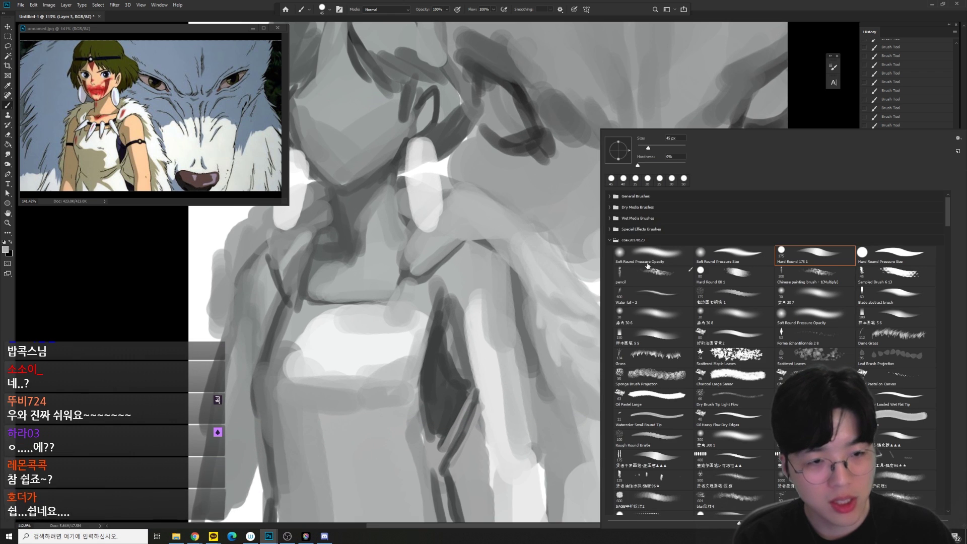
{"action": "left_click", "coordinate": [578, 302]}
{"action": "left_click_drag", "start_coordinate": [576, 302], "coordinate": [573, 303]}
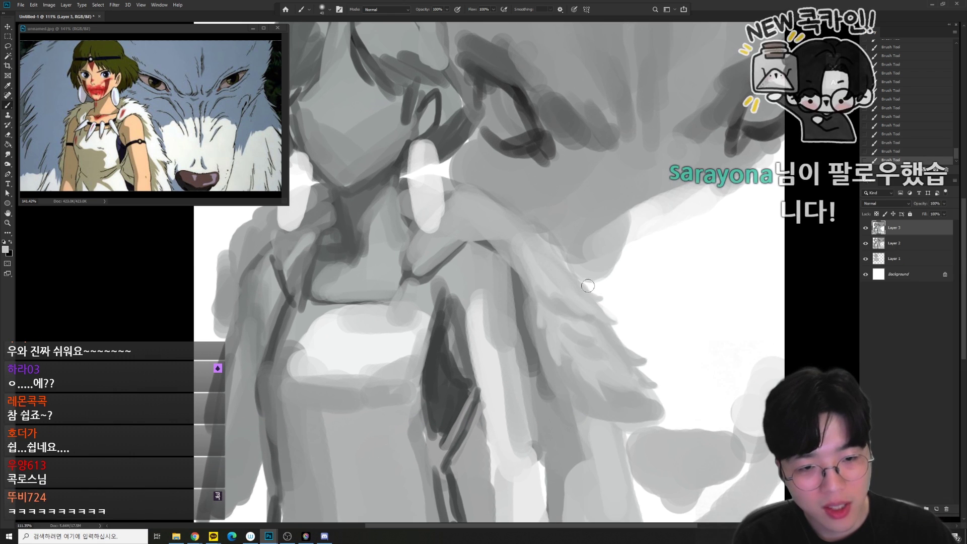
{"action": "left_click", "coordinate": [589, 288], "text": "alt"}
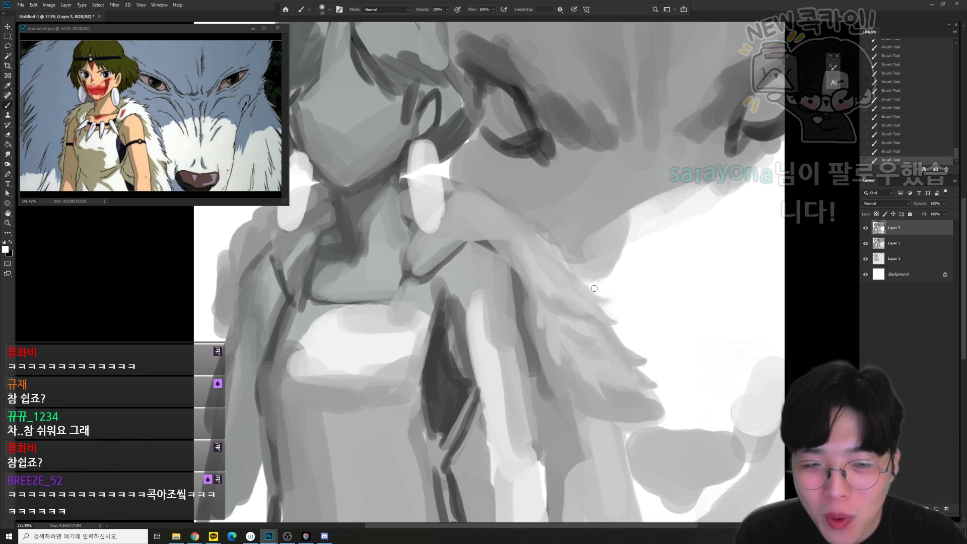
{"action": "left_click", "coordinate": [594, 297], "text": "alt"}
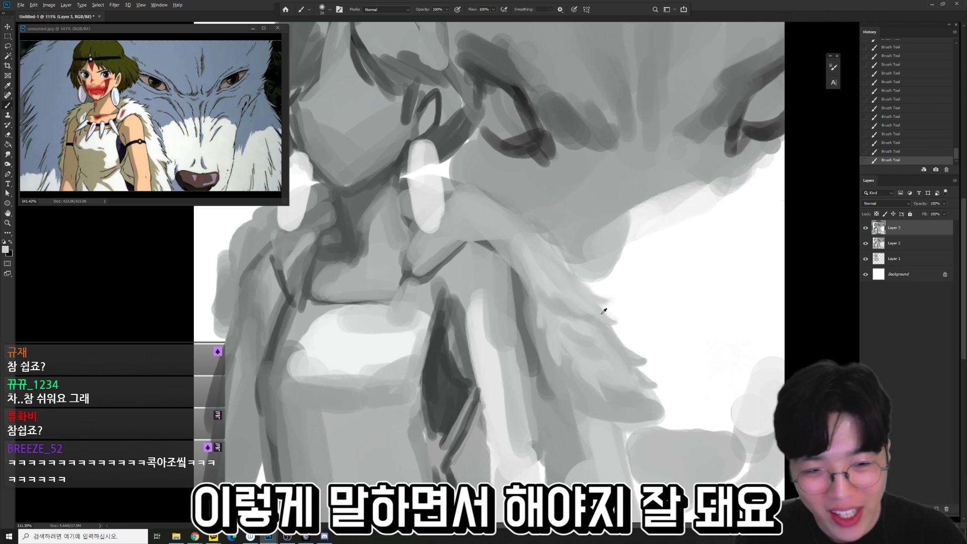
Feather the cape's outer edge between the tufts and at its lower tip with soft grey and white strokes.
{"action": "key", "text": "bracketright"}
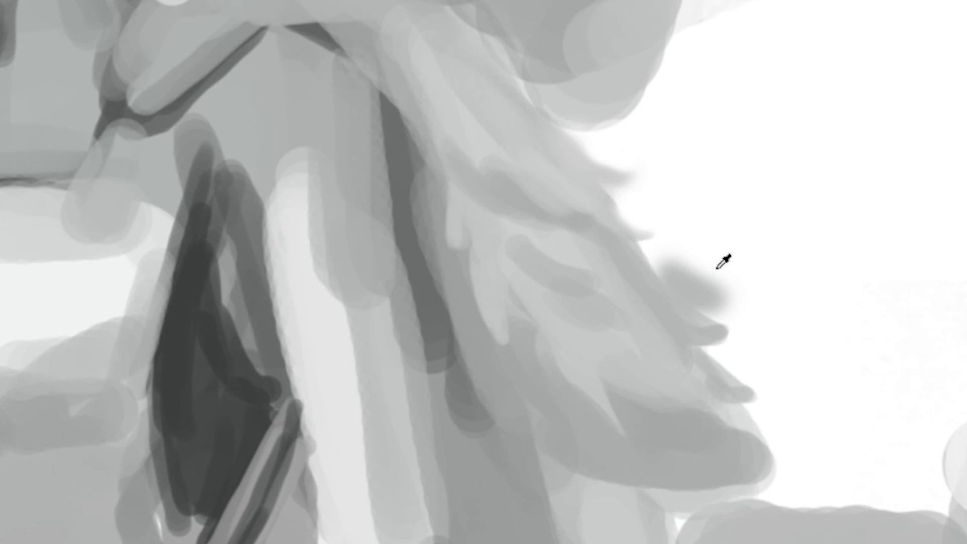
{"action": "left_click_drag", "start_coordinate": [646, 322], "coordinate": [640, 334]}
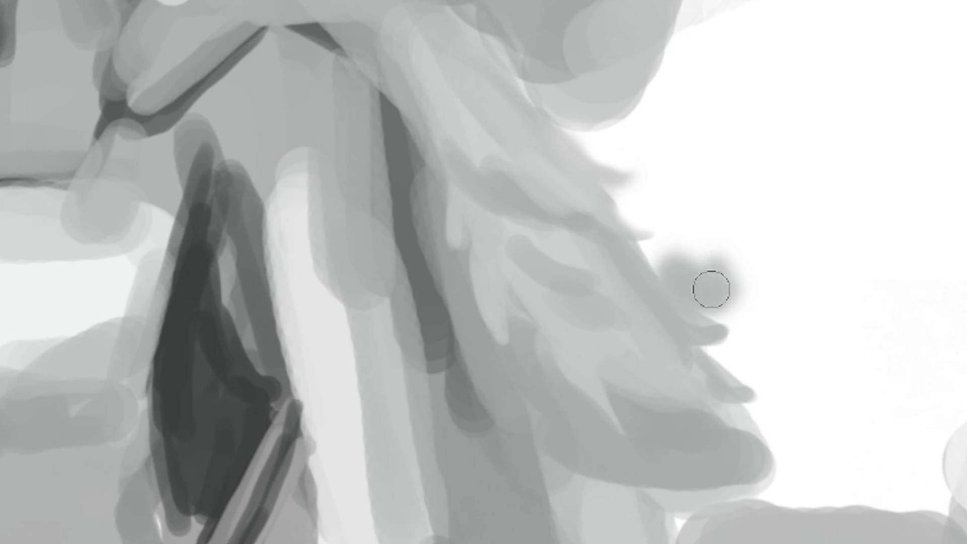
{"action": "mouse_move", "coordinate": [688, 261]}
{"action": "left_mouse_down"}
{"action": "mouse_move", "coordinate": [674, 277]}
{"action": "mouse_move", "coordinate": [711, 293]}
{"action": "mouse_move", "coordinate": [689, 254]}
{"action": "left_mouse_up"}
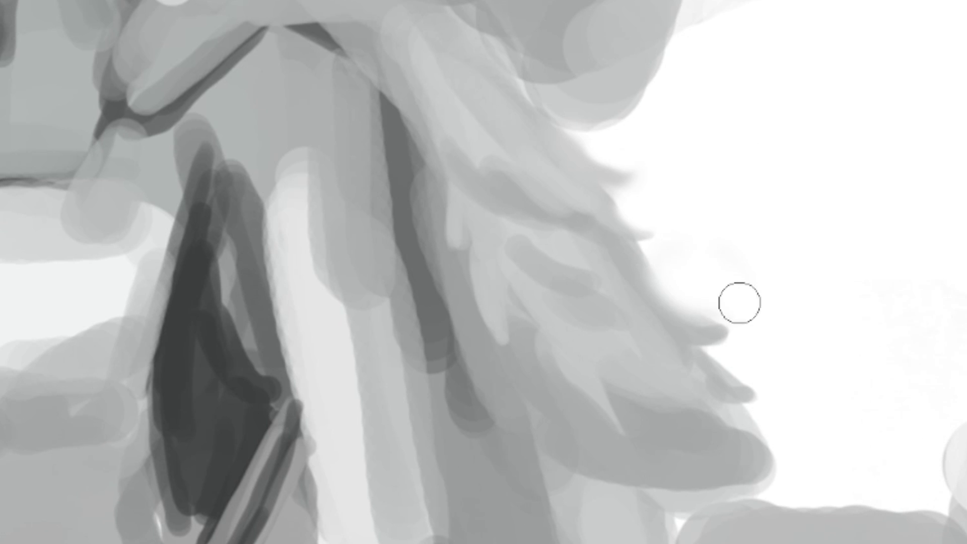
{"action": "left_click_drag", "start_coordinate": [778, 446], "coordinate": [702, 434]}
{"action": "left_click", "coordinate": [664, 193]}
Paint soft light highlights over the top of the cape's shoulder and blend them into the upper fur clumps.
{"action": "mouse_move", "coordinate": [509, 156]}
{"action": "left_mouse_down"}
{"action": "mouse_move", "coordinate": [439, 53]}
{"action": "mouse_move", "coordinate": [396, 10]}
{"action": "left_mouse_up"}
{"action": "left_click", "coordinate": [385, 23], "text": "alt"}
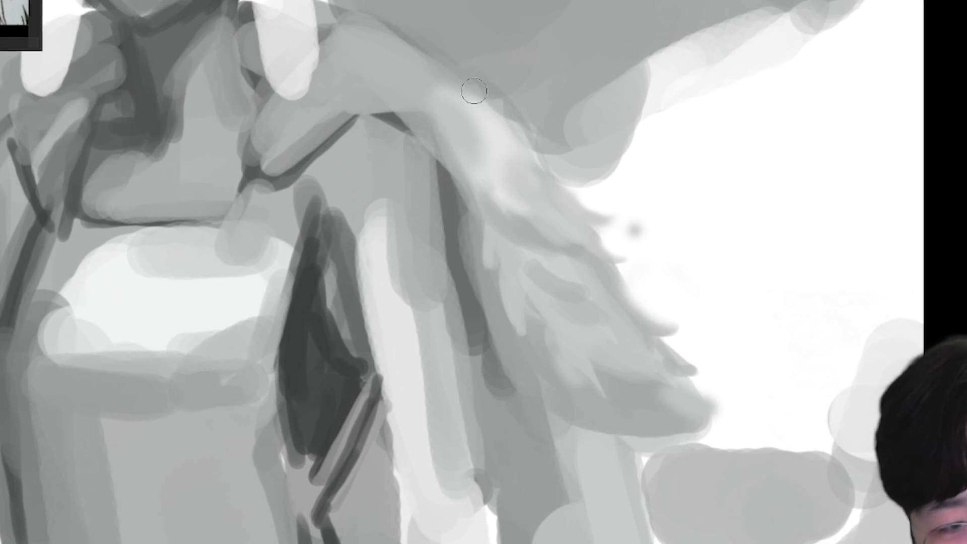
{"action": "left_click", "coordinate": [438, 72], "text": "alt"}
{"action": "mouse_move", "coordinate": [440, 83]}
{"action": "left_mouse_down"}
{"action": "mouse_move", "coordinate": [454, 116]}
{"action": "mouse_move", "coordinate": [491, 112]}
{"action": "mouse_move", "coordinate": [491, 100]}
{"action": "mouse_move", "coordinate": [505, 136]}
{"action": "left_mouse_up"}
{"action": "left_click", "coordinate": [554, 226], "text": "alt"}
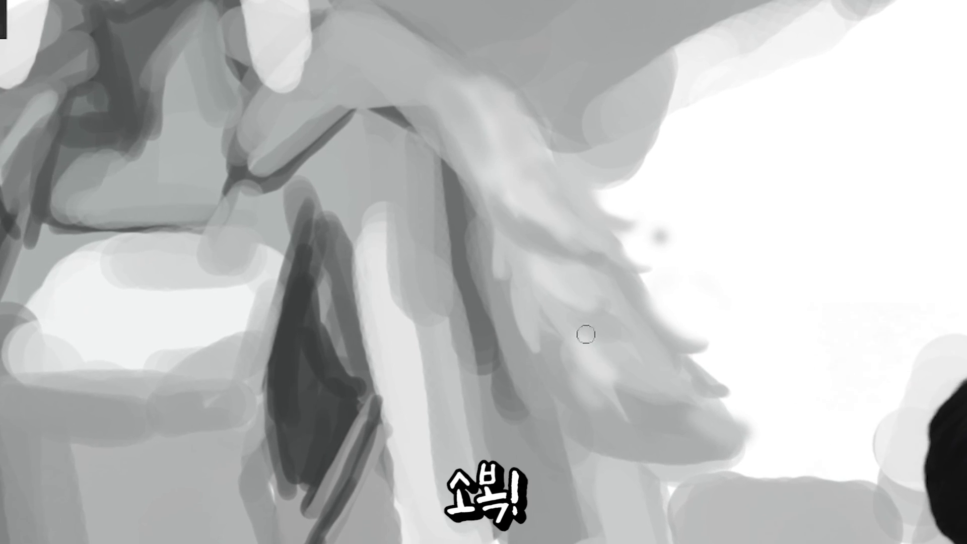
Brush soft light strands into the cape's lower fur clumps and along its inner edge beside the arm.
{"action": "left_click_drag", "start_coordinate": [586, 335], "coordinate": [583, 402], "text": "ctrl"}
{"action": "left_click_drag", "start_coordinate": [541, 258], "coordinate": [542, 327], "text": "ctrl"}
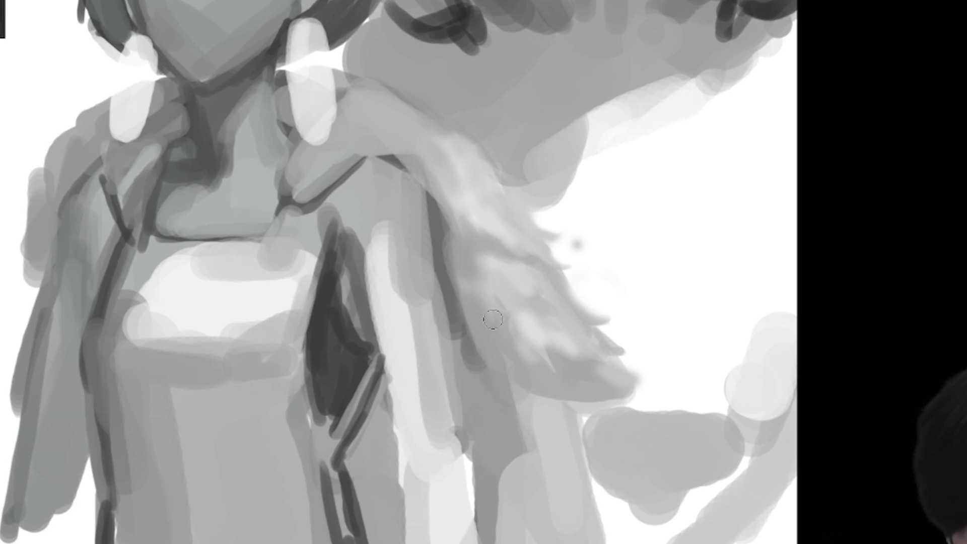
{"action": "left_click_drag", "start_coordinate": [482, 285], "coordinate": [495, 349]}
{"action": "mouse_move", "coordinate": [470, 304]}
{"action": "left_mouse_down"}
{"action": "mouse_move", "coordinate": [494, 360]}
{"action": "mouse_move", "coordinate": [476, 360]}
{"action": "left_mouse_up"}
{"action": "left_click", "coordinate": [549, 391], "text": "alt"}
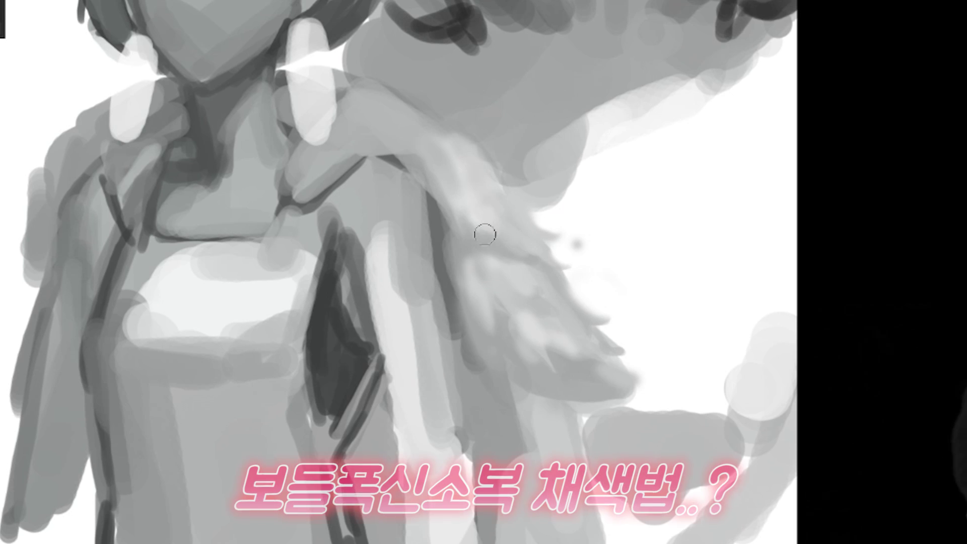
{"action": "left_click_drag", "start_coordinate": [645, 242], "coordinate": [518, 279]}
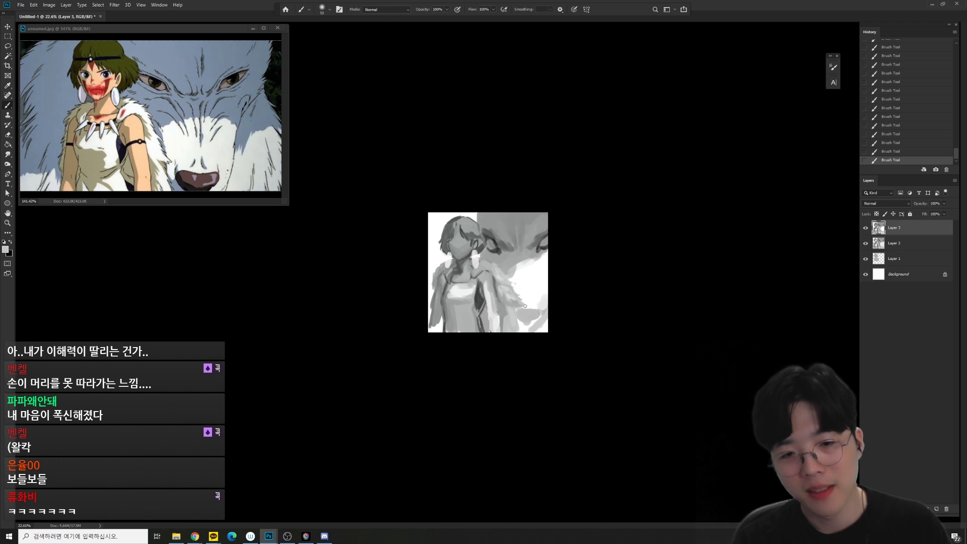
Draw a dark contour along the outer edge of the shoulder fur, ending in a pointed tuft.
{"action": "left_click_drag", "start_coordinate": [550, 327], "coordinate": [583, 311]}
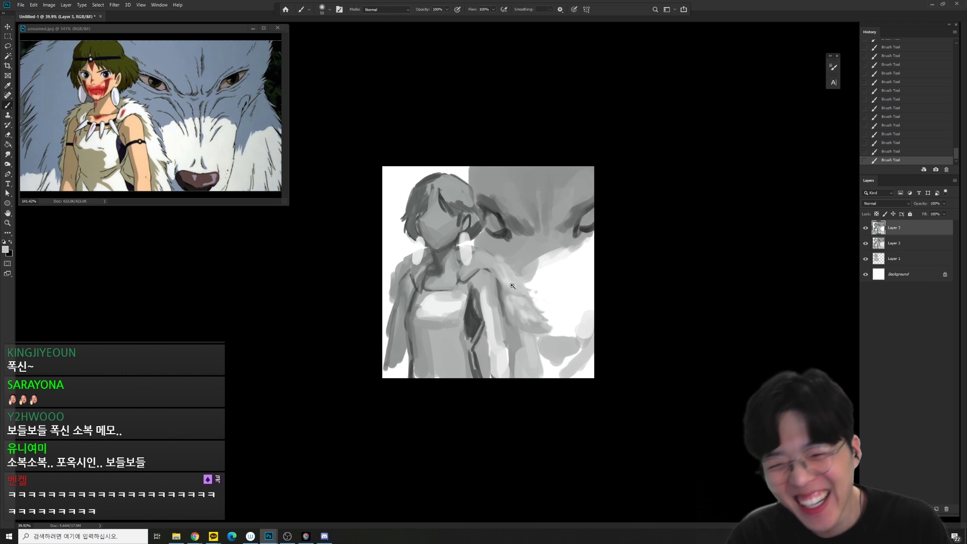
{"action": "left_click_drag", "start_coordinate": [512, 286], "coordinate": [528, 290]}
{"action": "key", "text": "bracketleft"}
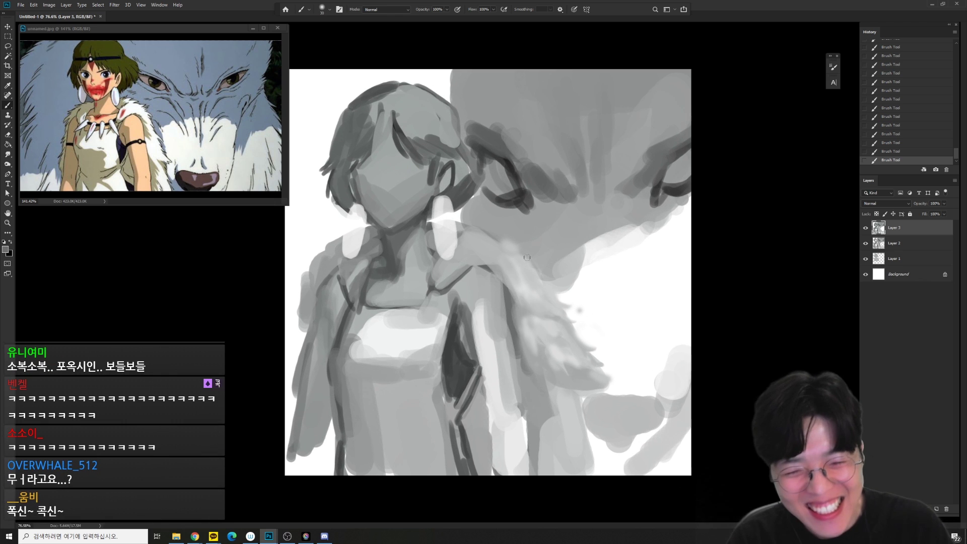
{"action": "mouse_move", "coordinate": [526, 258]}
{"action": "left_mouse_down"}
{"action": "mouse_move", "coordinate": [571, 310]}
{"action": "mouse_move", "coordinate": [560, 307]}
{"action": "left_mouse_up"}
{"action": "left_click", "coordinate": [552, 302], "text": "alt"}
{"action": "key", "text": "bracketright"}
{"action": "key", "text": "bracketright"}
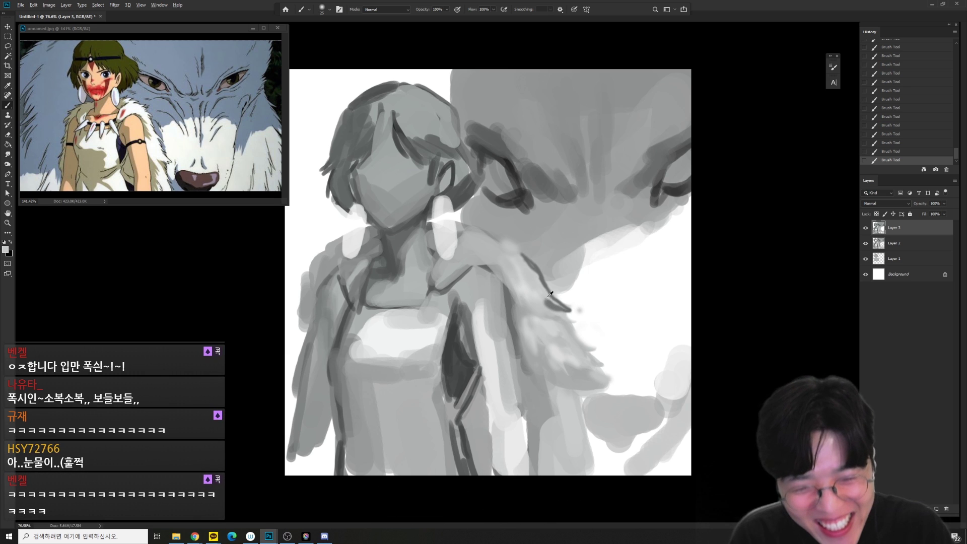
Rework the shoulder fur's outer edge and paint broad strokes across the area between the cape and the wolf's cheek.
{"action": "right_click", "coordinate": [525, 310]}
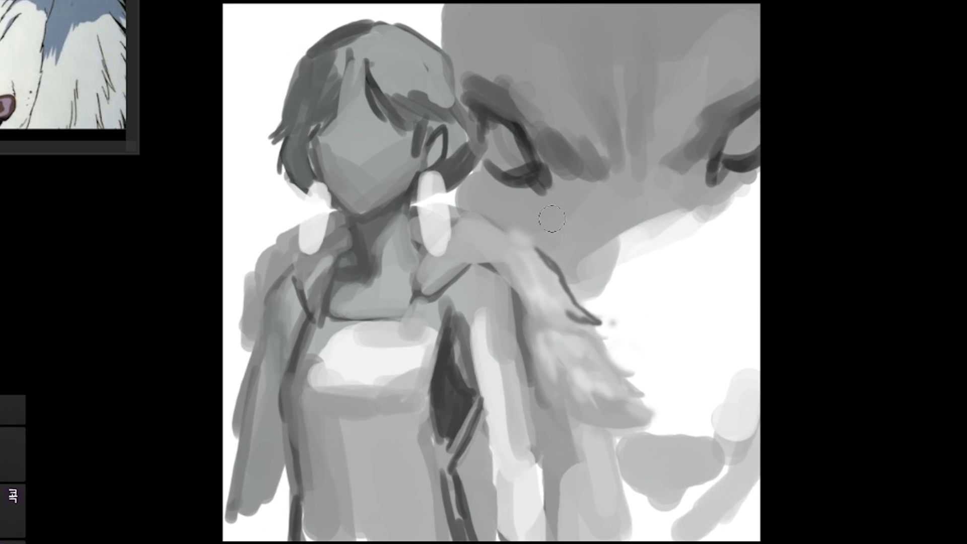
{"action": "left_click_drag", "start_coordinate": [545, 252], "coordinate": [601, 330]}
{"action": "left_click", "coordinate": [609, 316], "text": "alt"}
{"action": "left_click_drag", "start_coordinate": [594, 282], "coordinate": [602, 335]}
{"action": "left_click_drag", "start_coordinate": [622, 267], "coordinate": [648, 332]}
{"action": "left_click_drag", "start_coordinate": [660, 259], "coordinate": [661, 385]}
{"action": "left_click_drag", "start_coordinate": [725, 242], "coordinate": [716, 390]}
{"action": "left_click_drag", "start_coordinate": [705, 222], "coordinate": [627, 233]}
Rough in the headband, eyebrows, nose, mouth and earring outlines with dark lines to place the facial features.
{"action": "left_click_drag", "start_coordinate": [392, 10], "coordinate": [438, 43]}
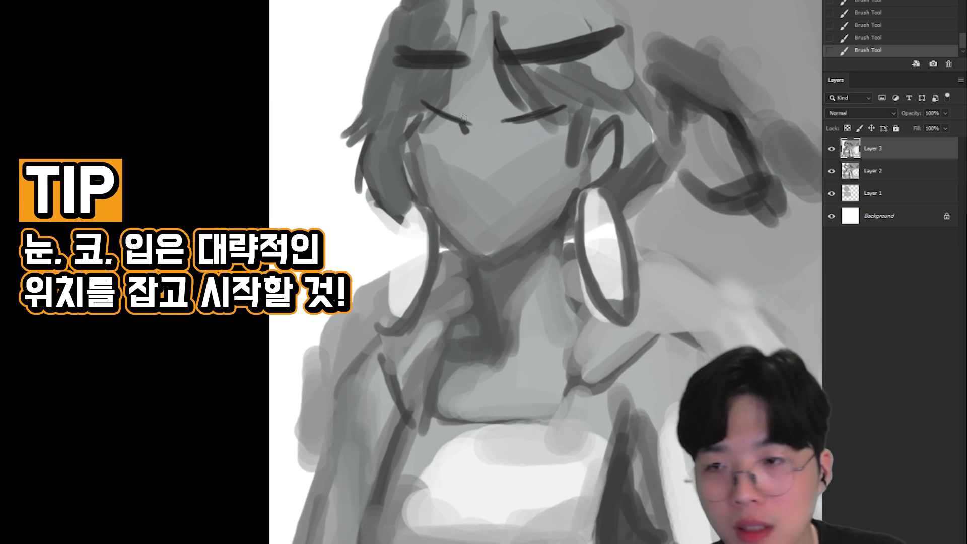
{"action": "left_click_drag", "start_coordinate": [462, 127], "coordinate": [469, 166]}
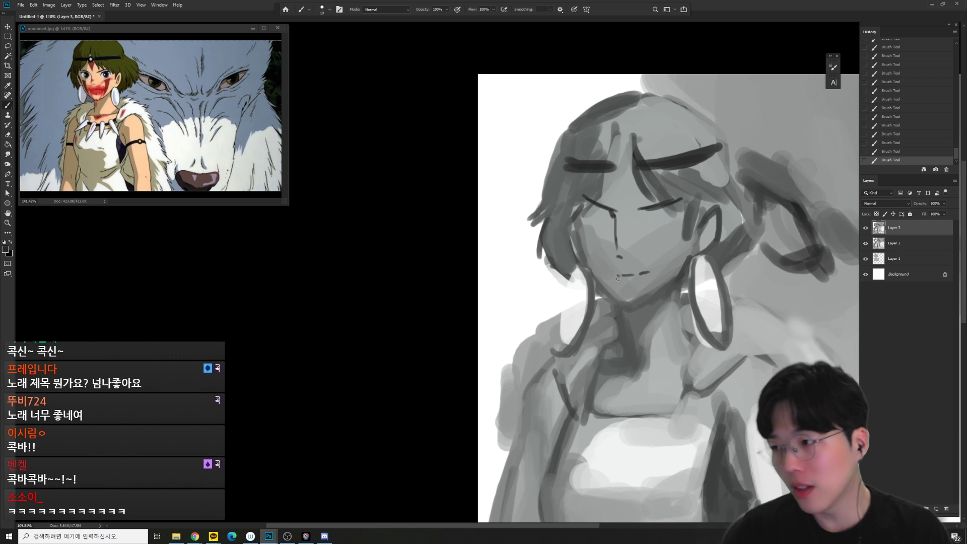
{"action": "left_click_drag", "start_coordinate": [661, 204], "coordinate": [686, 220]}
Draw the eye nearest the visible ear with an iris, thickened lids and extended inner and outer corners, using fine strokes.
{"action": "mouse_move", "coordinate": [597, 305]}
{"action": "left_mouse_down"}
{"action": "mouse_move", "coordinate": [656, 251]}
{"action": "mouse_move", "coordinate": [739, 263]}
{"action": "mouse_move", "coordinate": [637, 299]}
{"action": "left_mouse_up"}
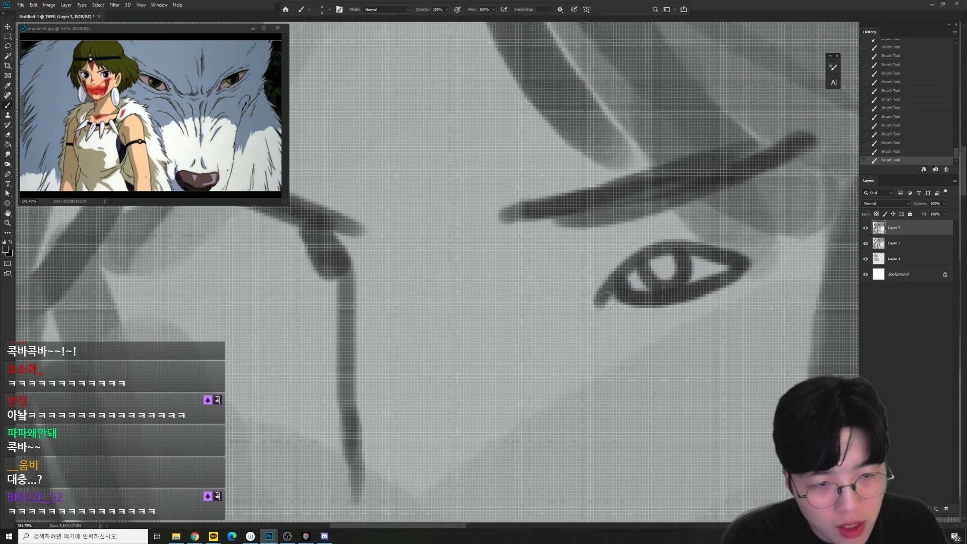
{"action": "left_click_drag", "start_coordinate": [737, 284], "coordinate": [752, 264]}
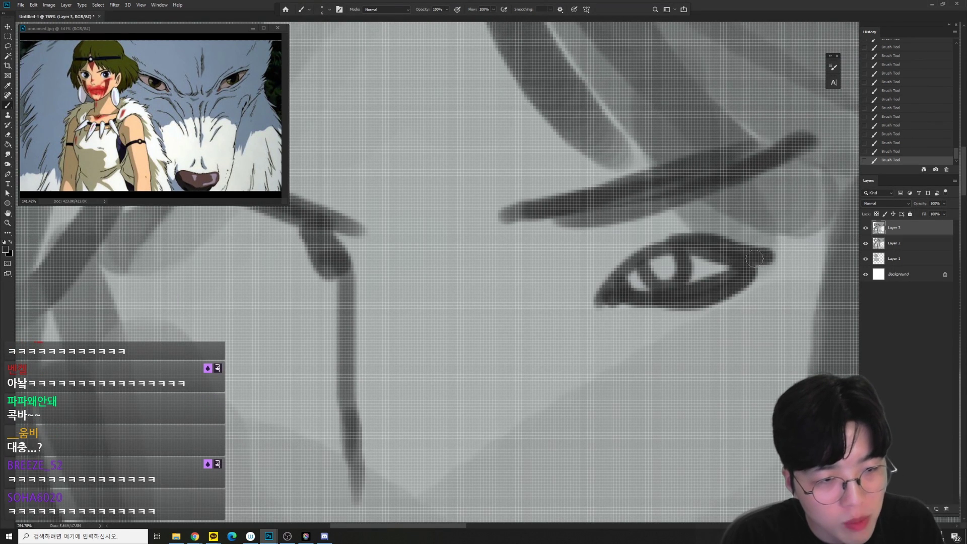
{"action": "key", "text": "bracketleft"}
{"action": "key", "text": "bracketleft"}
{"action": "key", "text": "bracketleft"}
{"action": "left_click_drag", "start_coordinate": [613, 258], "coordinate": [707, 230]}
{"action": "mouse_move", "coordinate": [708, 298]}
{"action": "left_mouse_down"}
{"action": "mouse_move", "coordinate": [465, 297]}
{"action": "mouse_move", "coordinate": [755, 289]}
{"action": "mouse_move", "coordinate": [534, 290]}
{"action": "left_mouse_up"}
{"action": "mouse_move", "coordinate": [774, 276]}
{"action": "left_mouse_down"}
{"action": "mouse_move", "coordinate": [630, 295]}
{"action": "mouse_move", "coordinate": [683, 296]}
{"action": "left_mouse_up"}
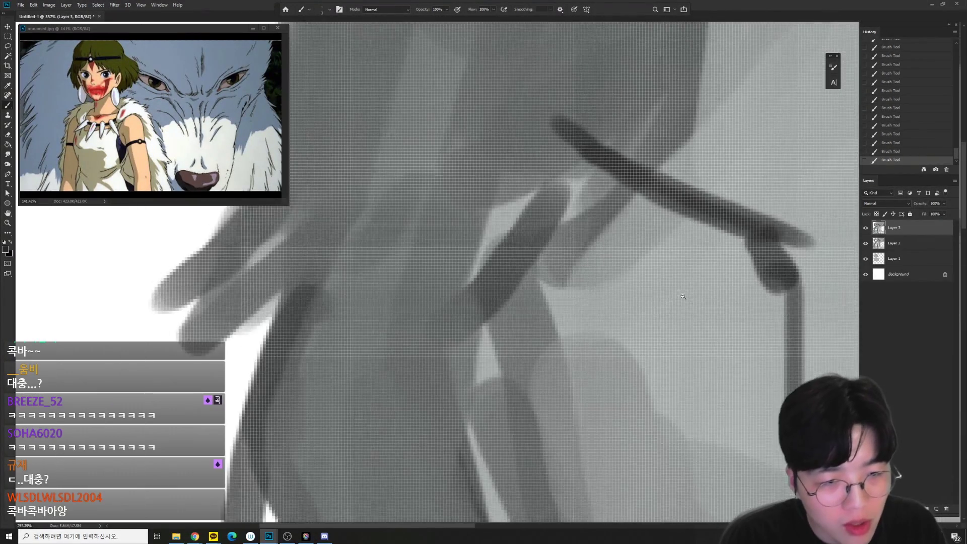
Try drawing the far eye with a detailed iris and lids, plus nostrils and a nose wing, using fine lines.
{"action": "mouse_move", "coordinate": [611, 323]}
{"action": "left_mouse_down"}
{"action": "mouse_move", "coordinate": [710, 338]}
{"action": "mouse_move", "coordinate": [702, 290]}
{"action": "mouse_move", "coordinate": [718, 337]}
{"action": "left_mouse_up"}
{"action": "left_click_drag", "start_coordinate": [680, 295], "coordinate": [672, 295]}
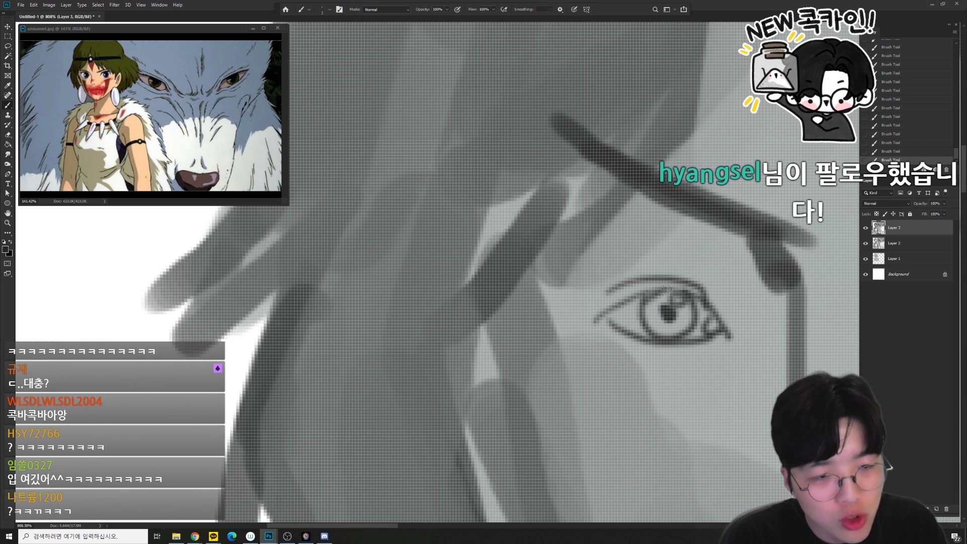
{"action": "mouse_move", "coordinate": [765, 385]}
{"action": "left_mouse_down"}
{"action": "mouse_move", "coordinate": [663, 330]}
{"action": "mouse_move", "coordinate": [633, 235]}
{"action": "left_mouse_up"}
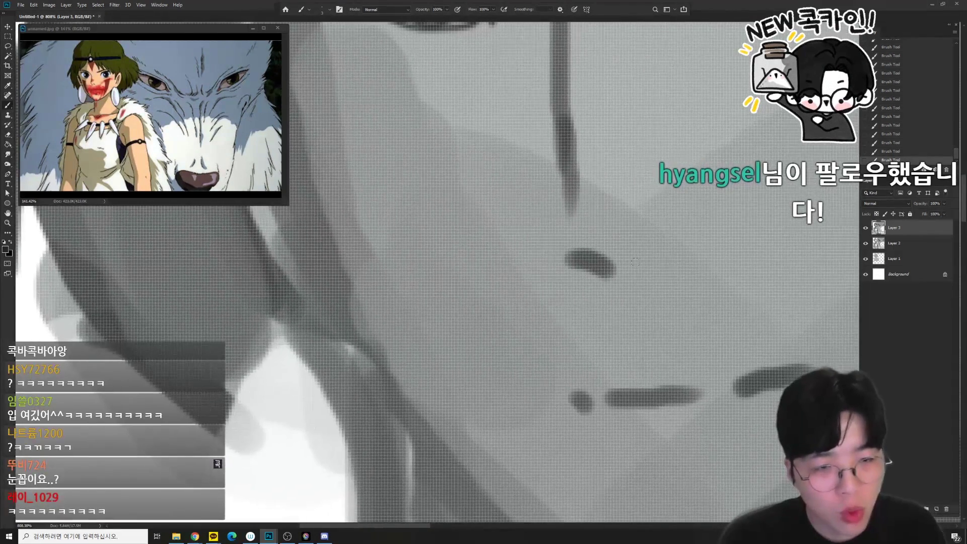
{"action": "left_click_drag", "start_coordinate": [617, 271], "coordinate": [620, 273]}
{"action": "mouse_move", "coordinate": [580, 231]}
{"action": "left_mouse_down"}
{"action": "mouse_move", "coordinate": [565, 255]}
{"action": "mouse_move", "coordinate": [586, 251]}
{"action": "left_mouse_up"}
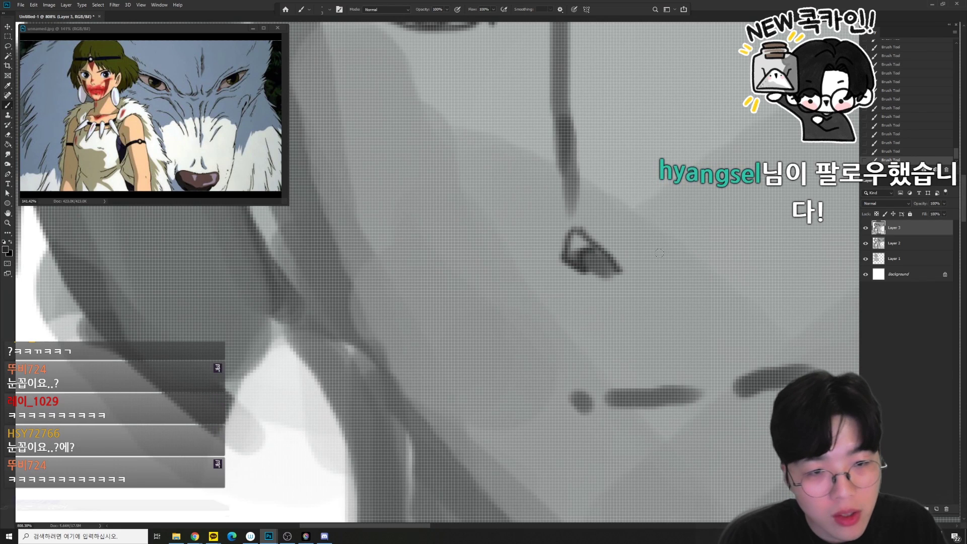
{"action": "mouse_move", "coordinate": [650, 259]}
{"action": "left_mouse_down"}
{"action": "mouse_move", "coordinate": [673, 250]}
{"action": "mouse_move", "coordinate": [602, 204]}
{"action": "left_mouse_up"}
{"action": "left_click_drag", "start_coordinate": [704, 202], "coordinate": [706, 265]}
{"action": "left_click_drag", "start_coordinate": [719, 220], "coordinate": [765, 248]}
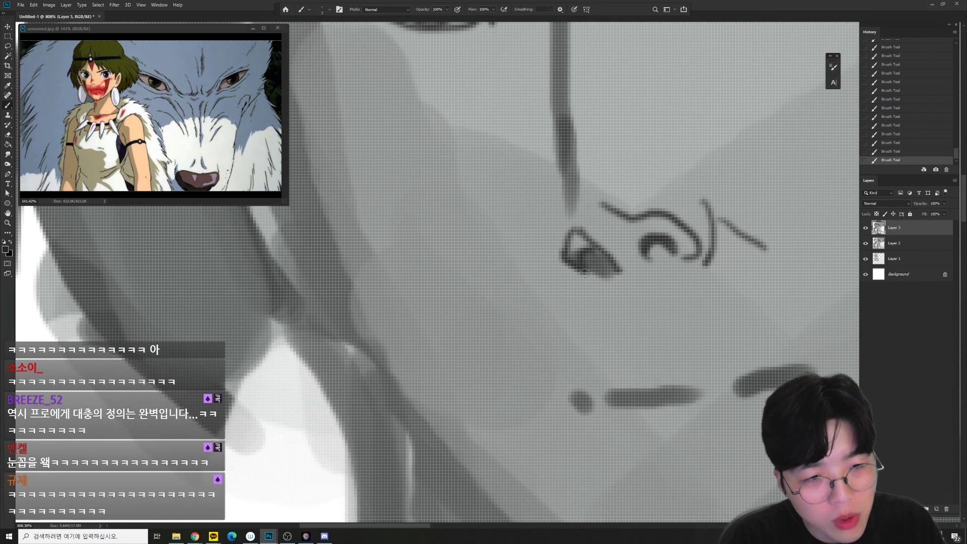
Try outlining the girl's upper and lower lips with fine lines, and check them against the whole face.
{"action": "mouse_move", "coordinate": [697, 375]}
{"action": "left_mouse_down"}
{"action": "mouse_move", "coordinate": [697, 285]}
{"action": "mouse_move", "coordinate": [642, 170]}
{"action": "left_mouse_up"}
{"action": "mouse_move", "coordinate": [522, 188]}
{"action": "left_mouse_down"}
{"action": "mouse_move", "coordinate": [562, 150]}
{"action": "mouse_move", "coordinate": [759, 153]}
{"action": "left_mouse_up"}
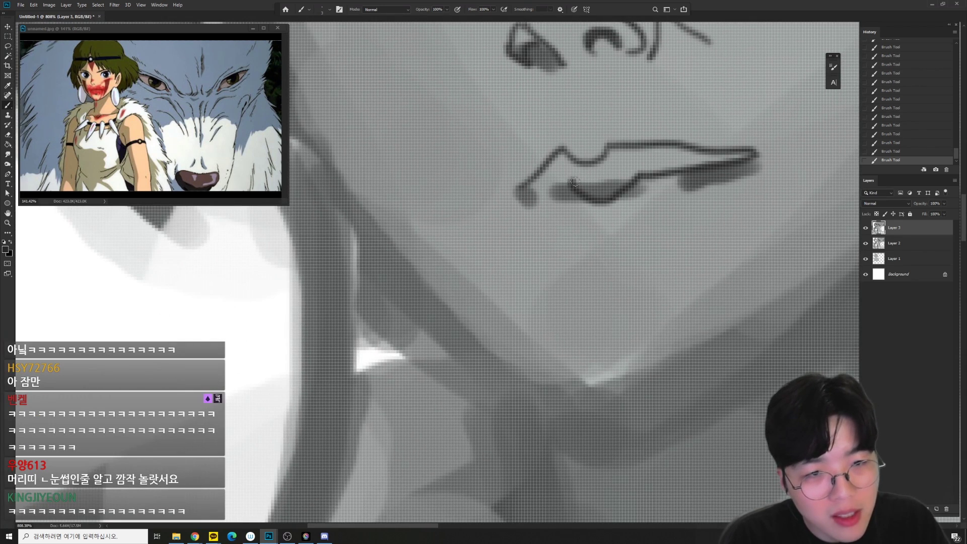
{"action": "mouse_move", "coordinate": [542, 208]}
{"action": "left_mouse_down"}
{"action": "mouse_move", "coordinate": [672, 221]}
{"action": "mouse_move", "coordinate": [725, 187]}
{"action": "left_mouse_up"}
{"action": "left_click_drag", "start_coordinate": [611, 230], "coordinate": [743, 168]}
{"action": "key", "text": "ctrl+0"}
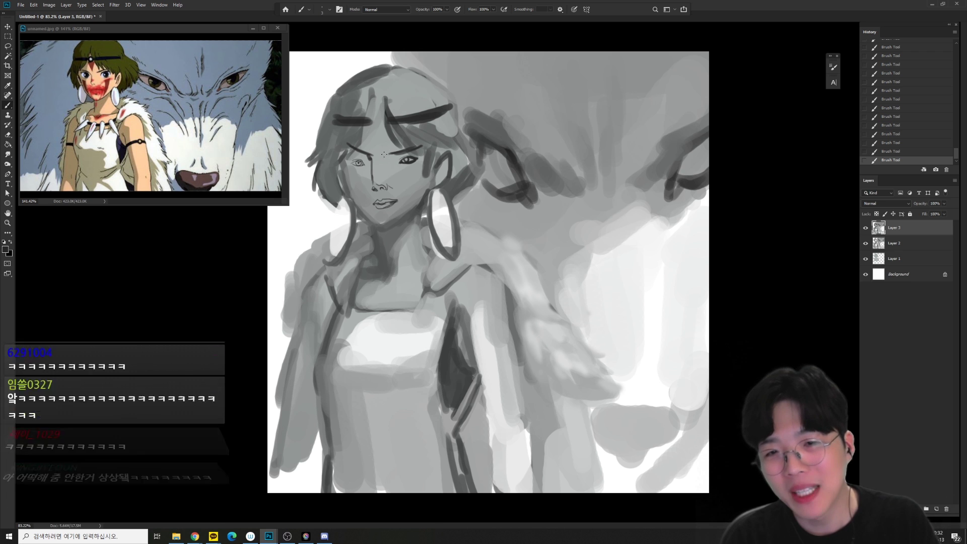
{"action": "left_click_drag", "start_coordinate": [488, 163], "coordinate": [544, 162]}
{"action": "left_click_drag", "start_coordinate": [349, 209], "coordinate": [590, 278]}
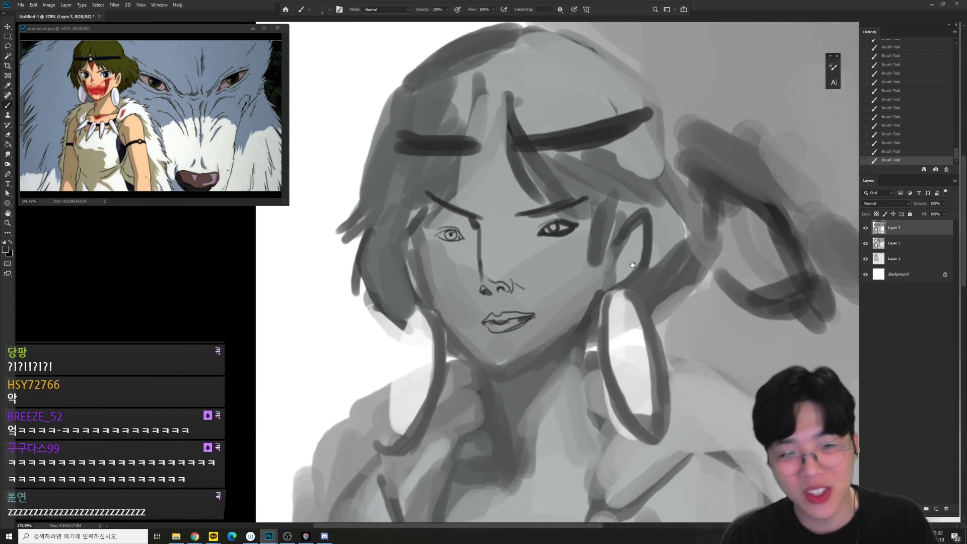
Undo the fine-line strokes for the lips, nose and far eye's iris.
{"action": "key", "text": "ctrl+z"}
{"action": "key", "text": "ctrl+z"}
{"action": "key", "text": "ctrl+z"}
{"action": "key", "text": "ctrl+z"}
{"action": "key", "text": "ctrl+z"}
{"action": "key", "text": "ctrl+z"}
{"action": "key", "text": "ctrl+z"}
{"action": "key", "text": "ctrl+z"}
{"action": "key", "text": "ctrl+z"}
{"action": "key", "text": "ctrl+z"}
{"action": "key", "text": "ctrl+z"}
{"action": "key", "text": "ctrl+z"}
{"action": "key", "text": "ctrl+z"}
{"action": "key", "text": "ctrl+z"}
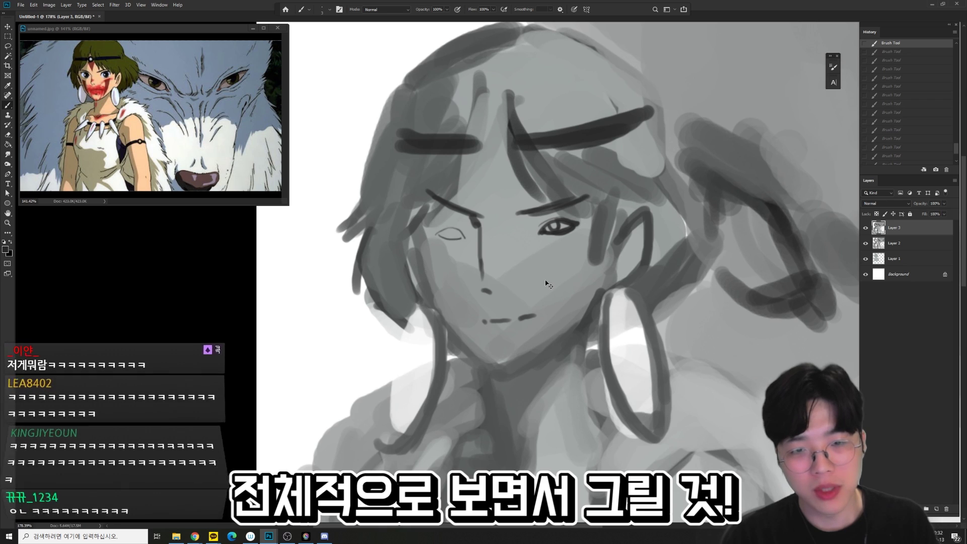
Mark both of the girl's eyes as simple dark pupils and add a short stroke at the nose tip.
{"action": "key", "text": "]"}
{"action": "key", "text": "bracketright"}
{"action": "left_click_drag", "start_coordinate": [543, 231], "coordinate": [547, 247]}
{"action": "key", "text": "["}
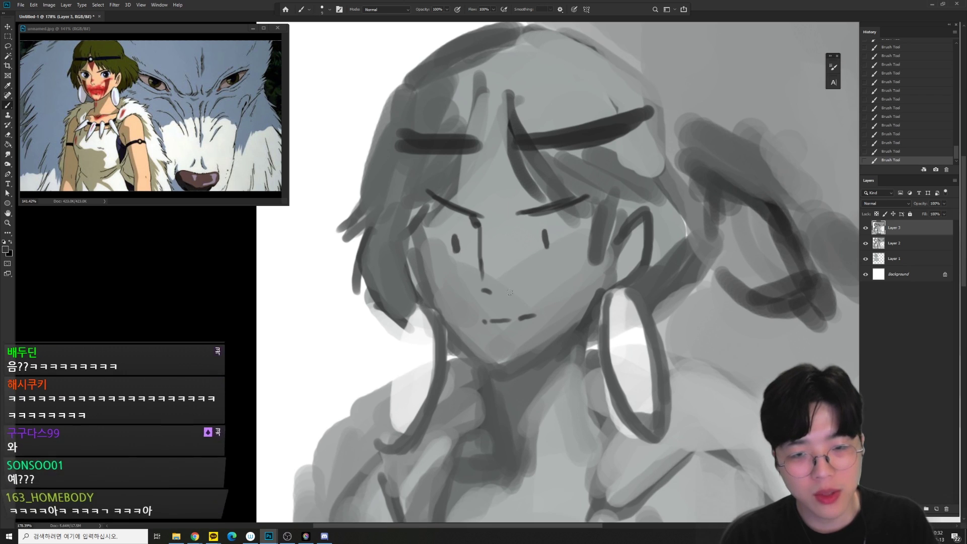
{"action": "left_click_drag", "start_coordinate": [497, 291], "coordinate": [504, 290]}
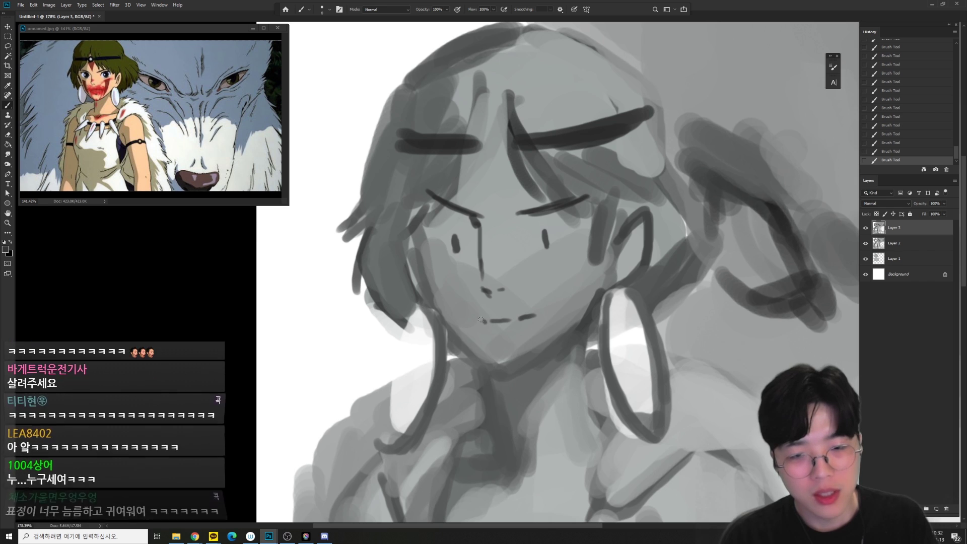
{"action": "left_click_drag", "start_coordinate": [637, 302], "coordinate": [586, 292]}
{"action": "left_click_drag", "start_coordinate": [554, 252], "coordinate": [588, 268]}
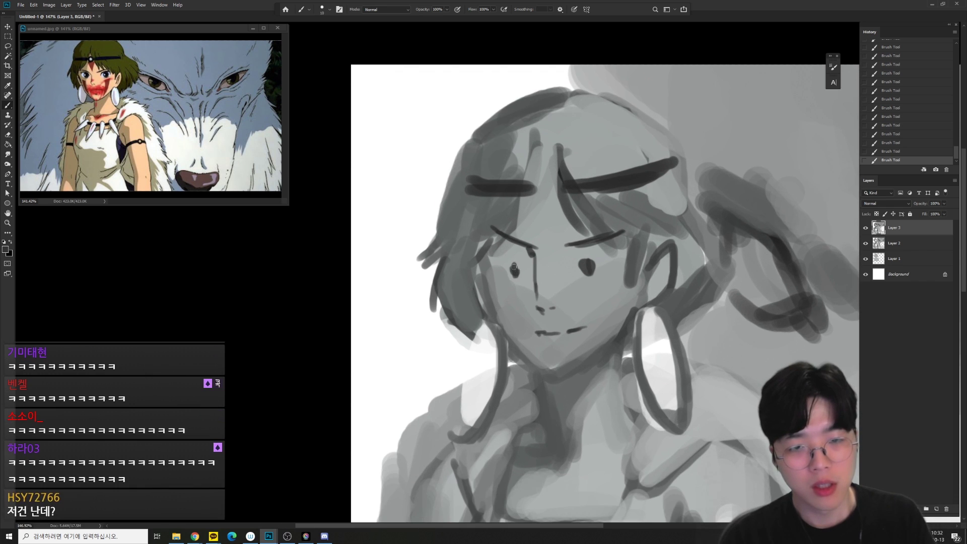
Paint upper lid strokes over both pupils and short lower lid strokes beneath them.
{"action": "key", "text": "]"}
{"action": "mouse_move", "coordinate": [500, 264]}
{"action": "left_mouse_down"}
{"action": "mouse_move", "coordinate": [528, 277]}
{"action": "mouse_move", "coordinate": [617, 259]}
{"action": "left_mouse_up"}
{"action": "key", "text": "bracketleft"}
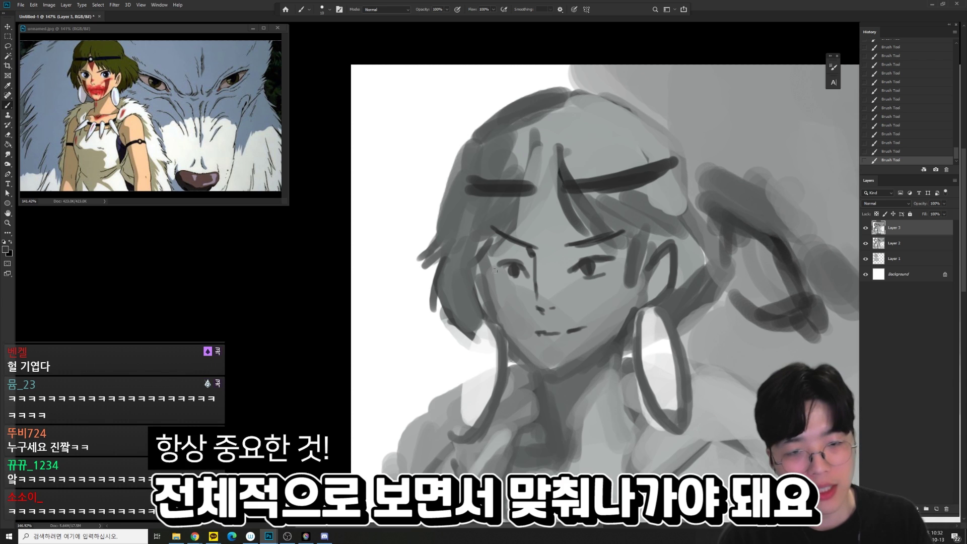
{"action": "left_click_drag", "start_coordinate": [509, 261], "coordinate": [497, 263]}
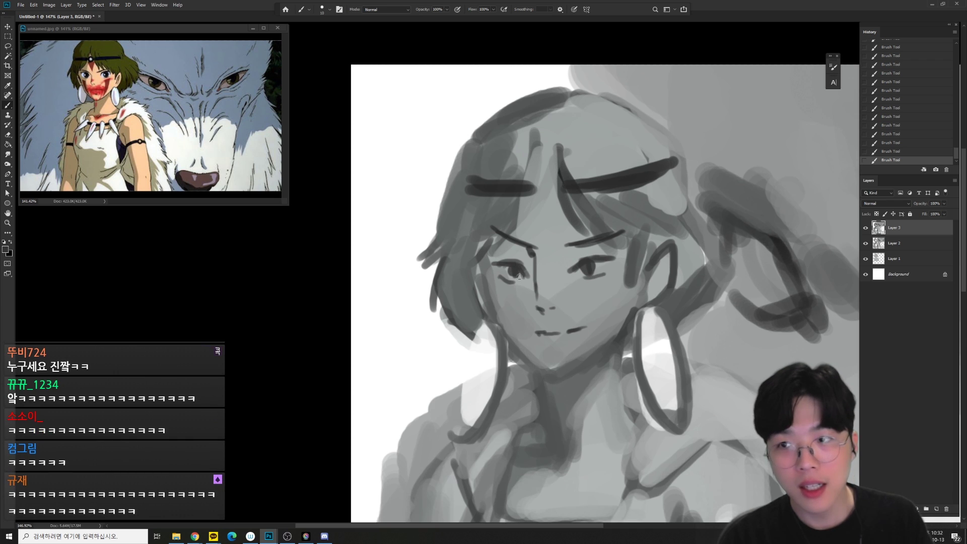
{"action": "key", "text": "bracketright"}
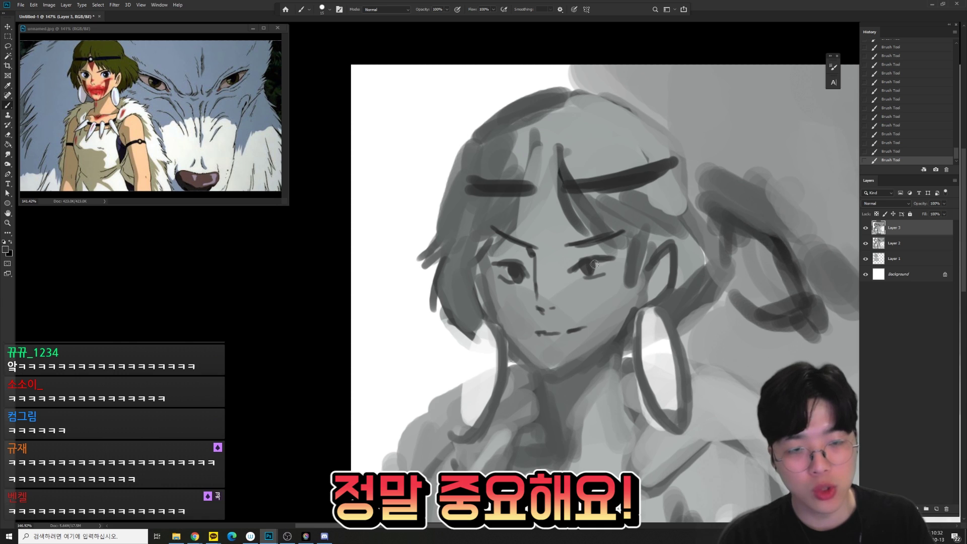
{"action": "mouse_move", "coordinate": [581, 280]}
{"action": "left_mouse_down"}
{"action": "mouse_move", "coordinate": [604, 266]}
{"action": "mouse_move", "coordinate": [588, 258]}
{"action": "mouse_move", "coordinate": [608, 271]}
{"action": "left_mouse_up"}
Erase part of the nose bridge line and repaint it running from the inner brow down to the nose tip.
{"action": "key", "text": "b"}
{"action": "key", "text": "e"}
{"action": "left_click_drag", "start_coordinate": [530, 255], "coordinate": [534, 282]}
{"action": "left_click_drag", "start_coordinate": [533, 272], "coordinate": [535, 295]}
{"action": "key", "text": "b"}
{"action": "left_click_drag", "start_coordinate": [534, 253], "coordinate": [538, 276]}
{"action": "left_click_drag", "start_coordinate": [538, 272], "coordinate": [539, 308]}
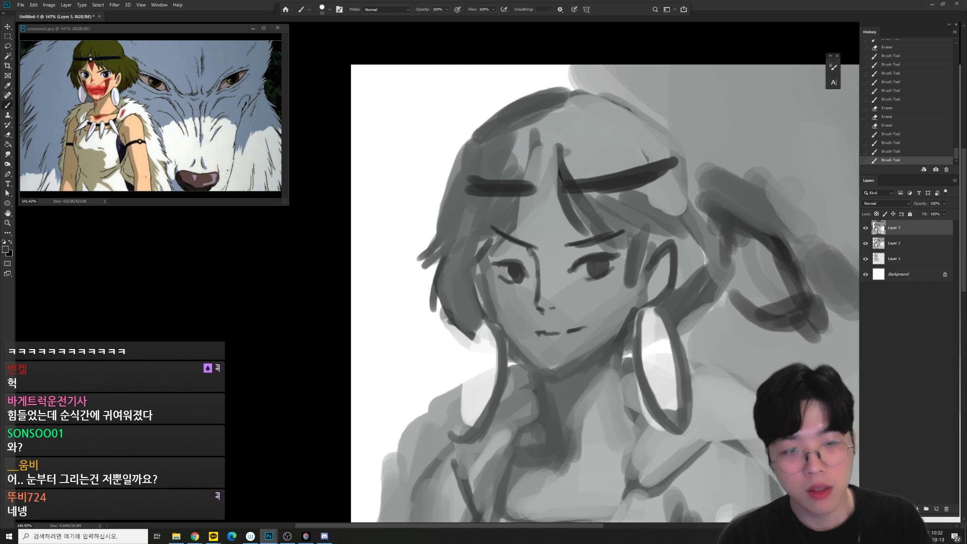
{"action": "left_click_drag", "start_coordinate": [524, 251], "coordinate": [534, 268]}
{"action": "left_click_drag", "start_coordinate": [519, 262], "coordinate": [531, 279]}
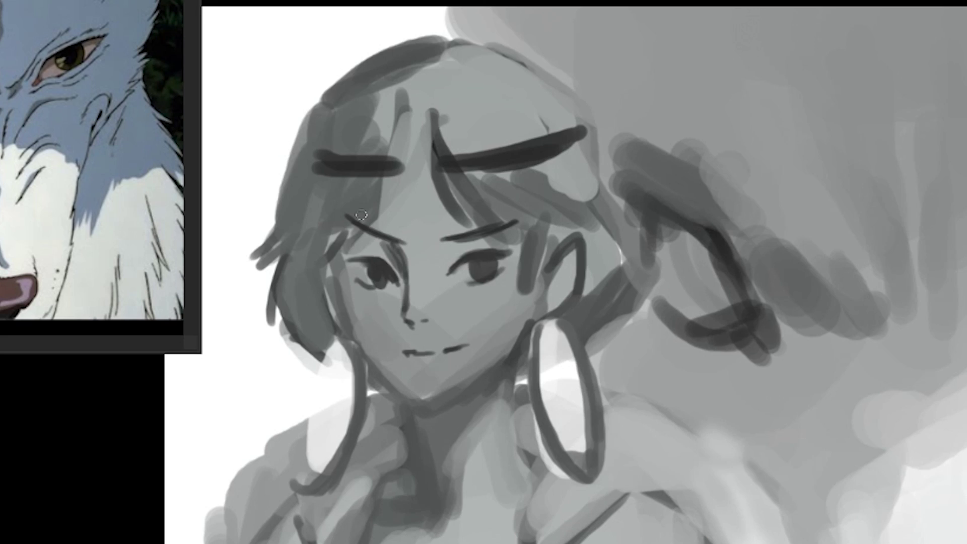
Select and adjust each eye's placement, and redraw the eyebrow and nose bridge with thinner lines.
{"action": "left_click_drag", "start_coordinate": [391, 277], "coordinate": [389, 269]}
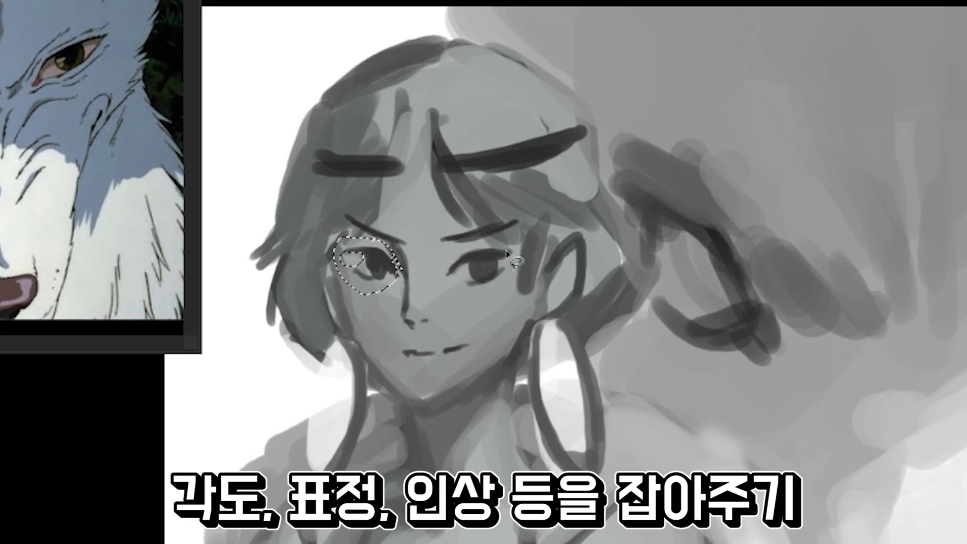
{"action": "left_click_drag", "start_coordinate": [511, 244], "coordinate": [472, 246]}
{"action": "left_click_drag", "start_coordinate": [493, 256], "coordinate": [492, 249]}
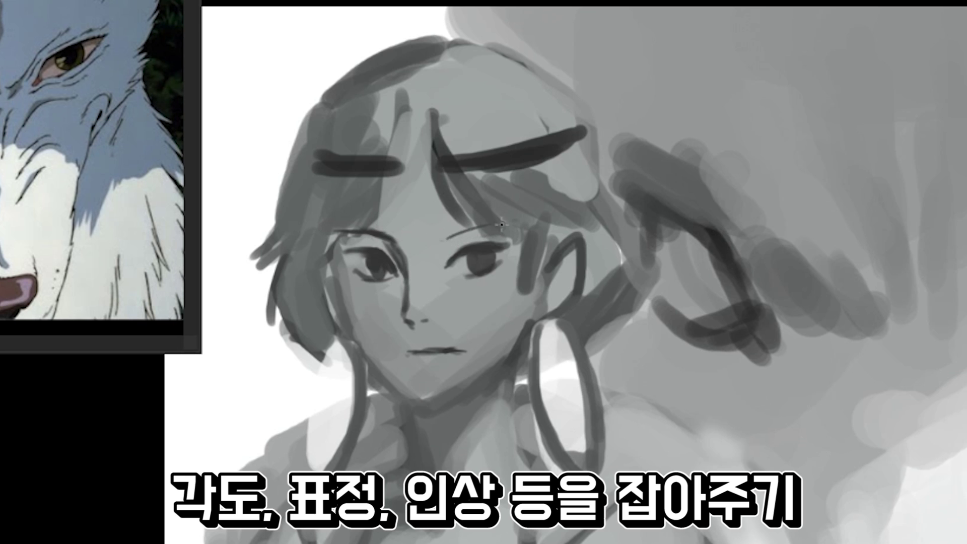
{"action": "left_click_drag", "start_coordinate": [424, 242], "coordinate": [492, 225]}
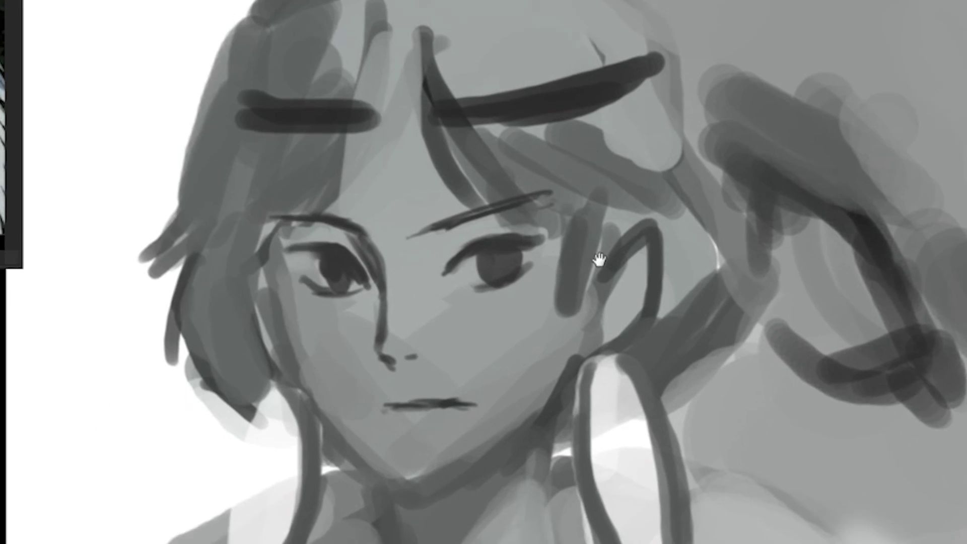
{"action": "mouse_move", "coordinate": [493, 236]}
{"action": "left_mouse_down"}
{"action": "mouse_move", "coordinate": [546, 255]}
{"action": "mouse_move", "coordinate": [587, 239]}
{"action": "left_mouse_up"}
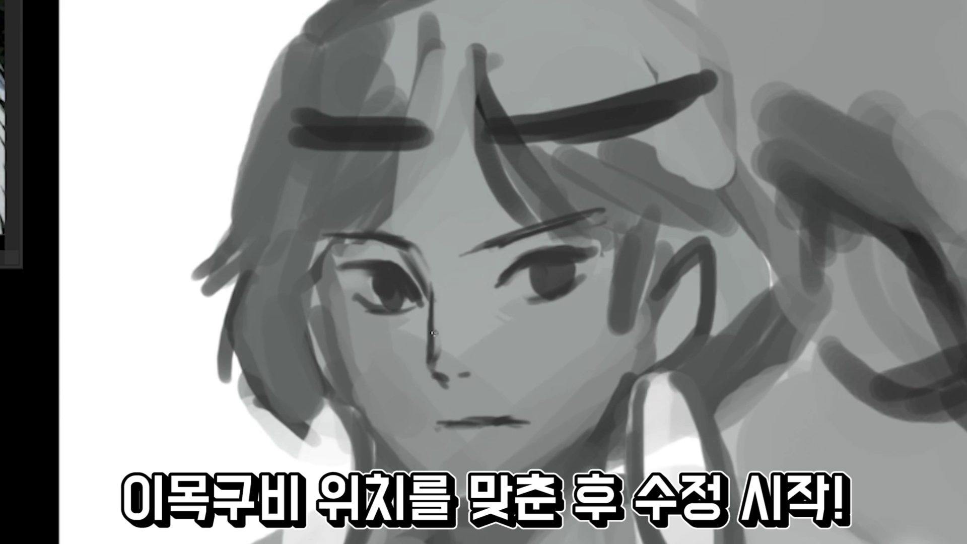
{"action": "left_click_drag", "start_coordinate": [435, 301], "coordinate": [426, 370]}
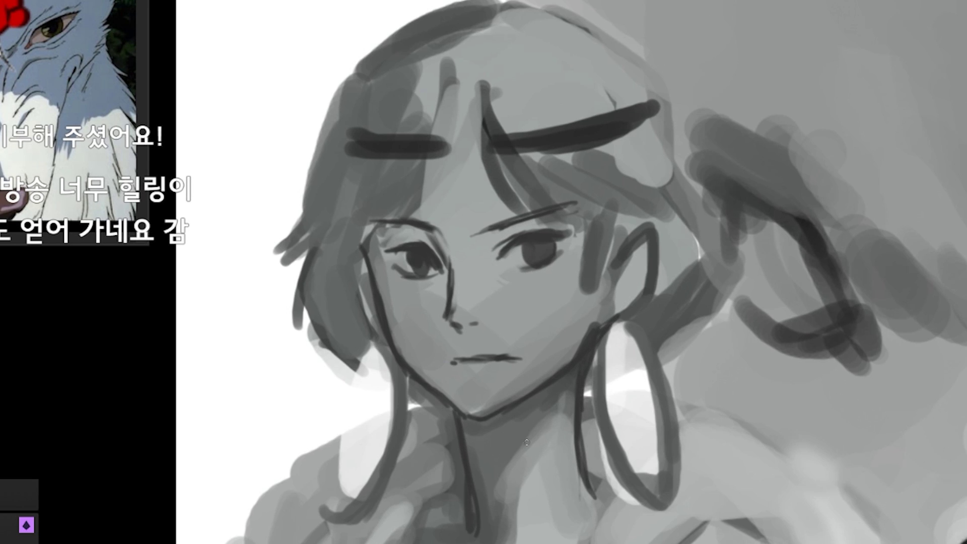
Outline the girl's hair with dark lines along the parted bangs, the crown and both outer sides.
{"action": "left_click_drag", "start_coordinate": [462, 68], "coordinate": [408, 201]}
{"action": "left_click_drag", "start_coordinate": [459, 47], "coordinate": [504, 211]}
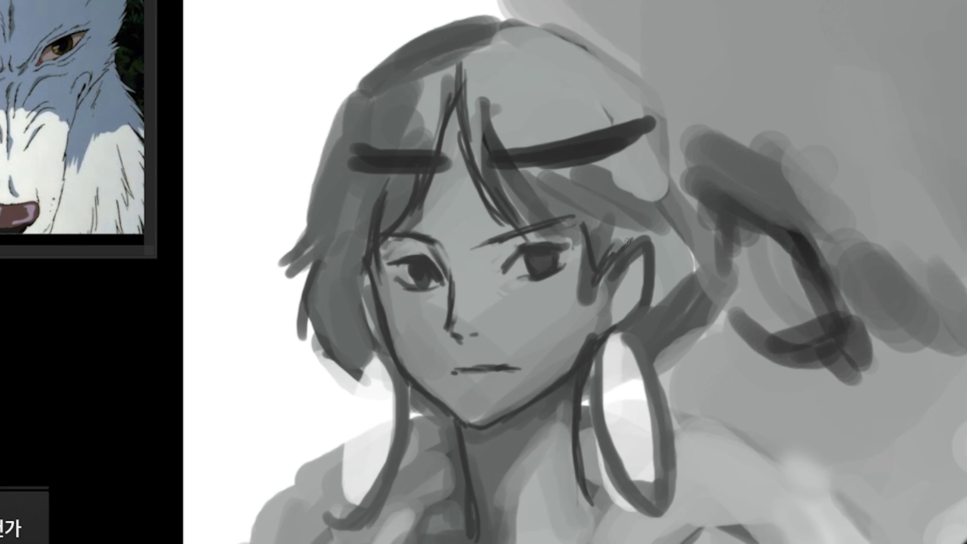
{"action": "left_click_drag", "start_coordinate": [510, 9], "coordinate": [629, 75]}
{"action": "left_click_drag", "start_coordinate": [541, 25], "coordinate": [616, 77]}
{"action": "left_click_drag", "start_coordinate": [629, 65], "coordinate": [635, 125]}
{"action": "left_click_drag", "start_coordinate": [470, 14], "coordinate": [345, 145]}
{"action": "left_click_drag", "start_coordinate": [351, 138], "coordinate": [275, 227]}
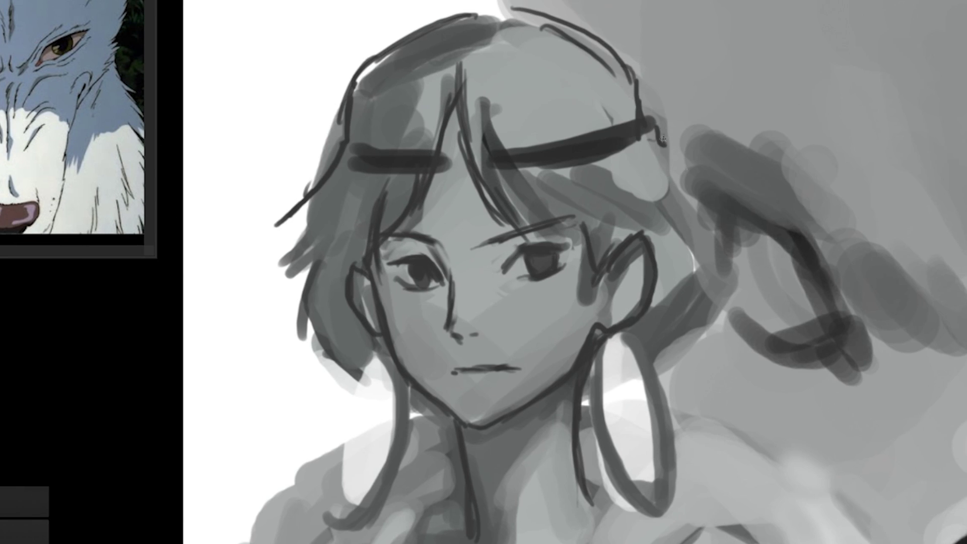
{"action": "left_click_drag", "start_coordinate": [658, 142], "coordinate": [734, 247]}
Outline the fur collar on both sides of the neck with jagged lines that meet the dress neckline.
{"action": "scroll", "coordinate": [457, 269], "scroll_direction": "down", "scroll_amount": 3}
{"action": "left_click_drag", "start_coordinate": [445, 364], "coordinate": [313, 305]}
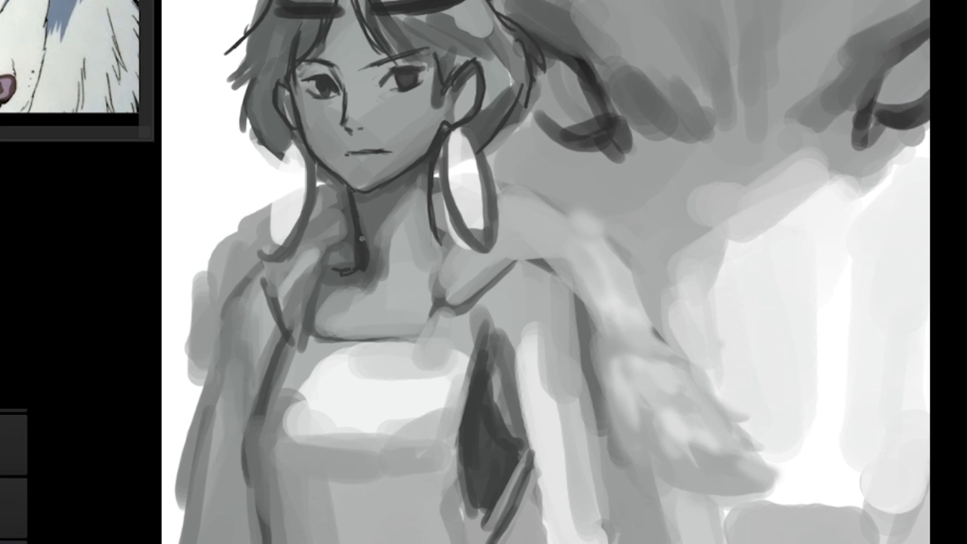
{"action": "left_click_drag", "start_coordinate": [311, 297], "coordinate": [289, 335]}
{"action": "left_click_drag", "start_coordinate": [276, 221], "coordinate": [264, 302]}
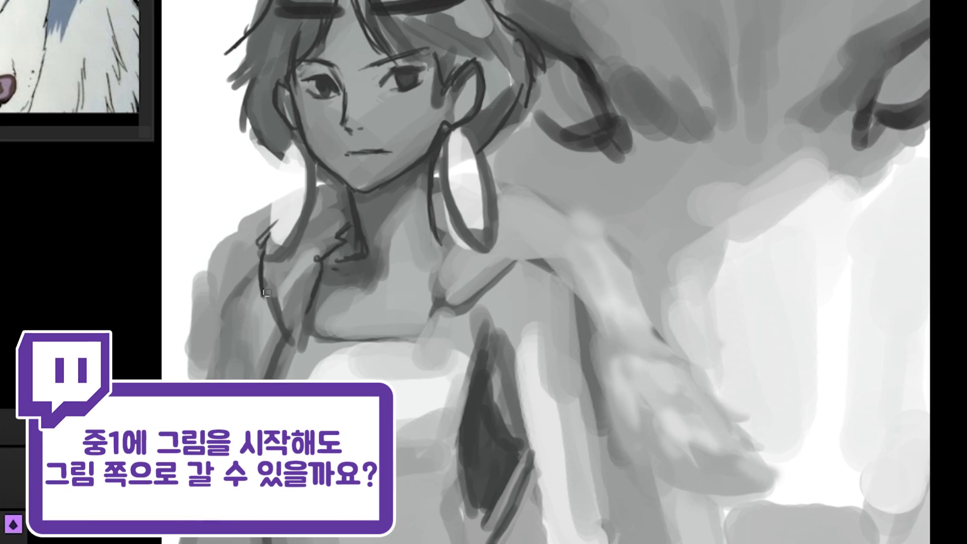
{"action": "left_click_drag", "start_coordinate": [324, 267], "coordinate": [294, 329]}
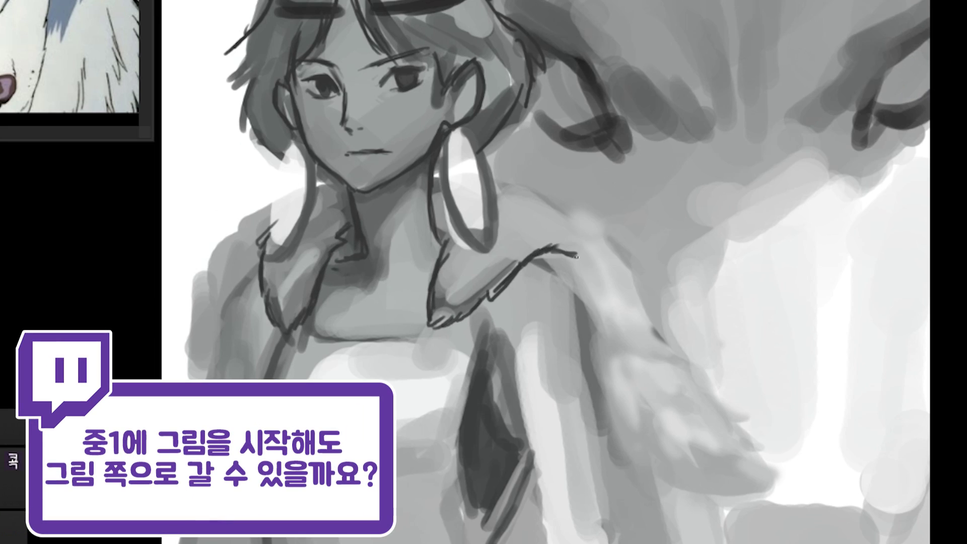
Draw fur tufts and outer contours over both shoulders, and outline the dress's square neckline and side edge.
{"action": "left_click_drag", "start_coordinate": [214, 227], "coordinate": [269, 212]}
{"action": "left_click_drag", "start_coordinate": [237, 242], "coordinate": [196, 333]}
{"action": "left_click_drag", "start_coordinate": [491, 171], "coordinate": [542, 153]}
{"action": "left_click_drag", "start_coordinate": [514, 179], "coordinate": [595, 212]}
{"action": "left_click_drag", "start_coordinate": [455, 325], "coordinate": [439, 350]}
{"action": "left_click_drag", "start_coordinate": [313, 318], "coordinate": [308, 355]}
{"action": "mouse_move", "coordinate": [306, 345]}
{"action": "left_mouse_down"}
{"action": "mouse_move", "coordinate": [452, 344]}
{"action": "mouse_move", "coordinate": [398, 358]}
{"action": "left_mouse_up"}
{"action": "left_click_drag", "start_coordinate": [286, 332], "coordinate": [249, 428]}
{"action": "left_click_drag", "start_coordinate": [325, 259], "coordinate": [360, 245]}
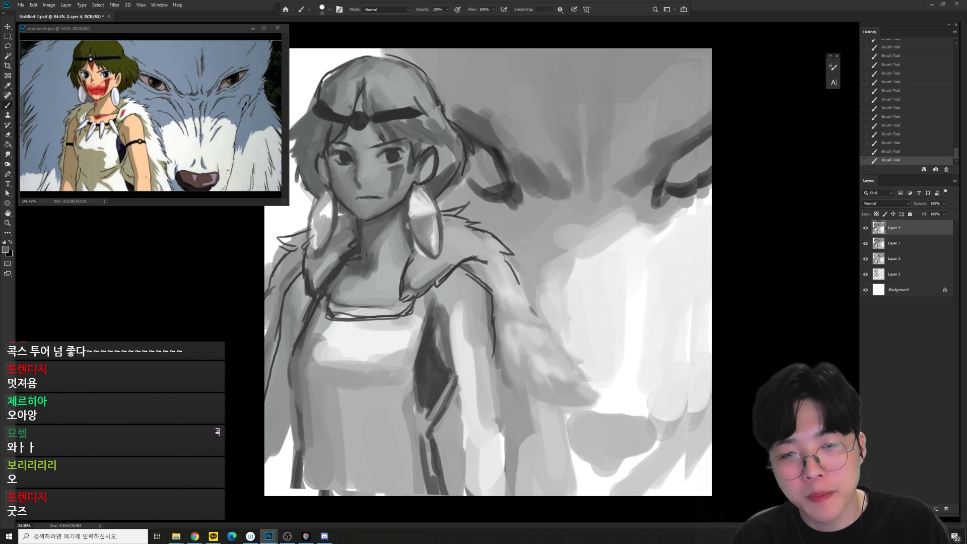
Touch up the hanging earrings and the tone of the collar beside the neck, varying the brush size.
{"action": "left_click_drag", "start_coordinate": [425, 189], "coordinate": [414, 211]}
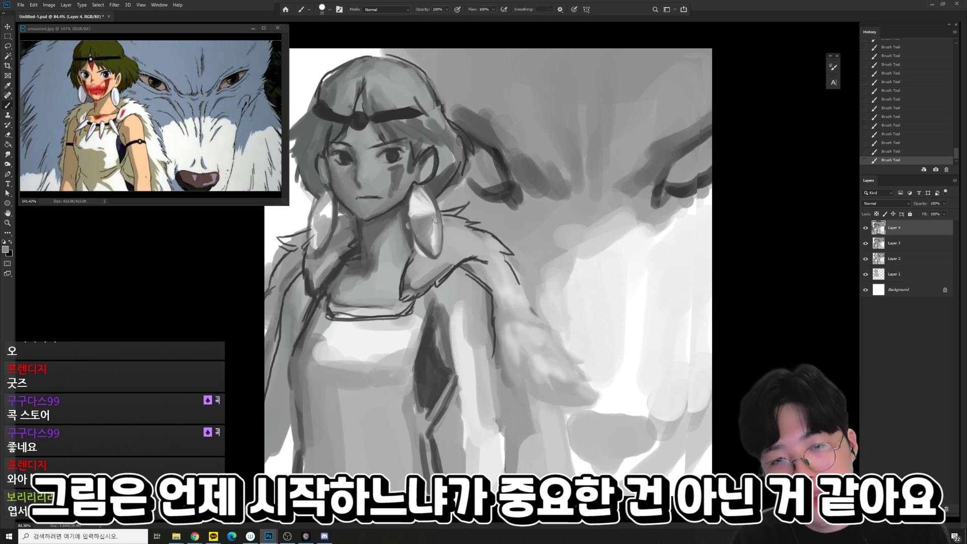
{"action": "scroll", "coordinate": [424, 201], "scroll_direction": "down", "scroll_amount": 2}
{"action": "scroll", "coordinate": [424, 201], "scroll_direction": "up", "scroll_amount": 1}
{"action": "key", "text": "bracketright"}
{"action": "key", "text": "bracketright"}
{"action": "key", "text": "bracketright"}
{"action": "left_click_drag", "start_coordinate": [342, 233], "coordinate": [341, 247]}
{"action": "key", "text": "bracketleft"}
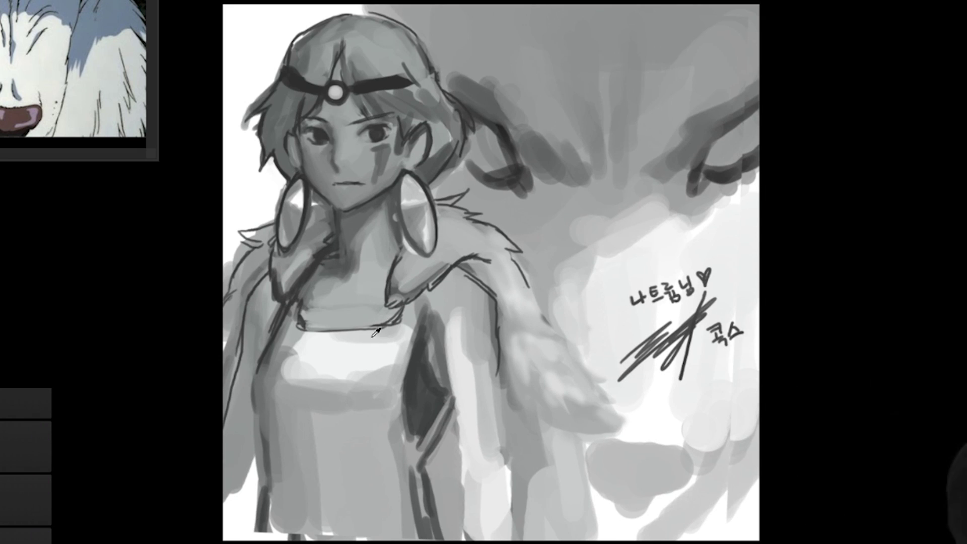
Darken the dress neckline and side edge, and block in broad fold shadows across the front of the dress.
{"action": "left_click_drag", "start_coordinate": [352, 306], "coordinate": [402, 315]}
{"action": "mouse_move", "coordinate": [292, 304]}
{"action": "left_mouse_down"}
{"action": "mouse_move", "coordinate": [263, 361]}
{"action": "mouse_move", "coordinate": [270, 433]}
{"action": "left_mouse_up"}
{"action": "key", "text": "ctrl+minus"}
{"action": "left_click_drag", "start_coordinate": [358, 381], "coordinate": [369, 407]}
{"action": "left_click_drag", "start_coordinate": [438, 386], "coordinate": [410, 406]}
{"action": "left_click_drag", "start_coordinate": [418, 380], "coordinate": [426, 363]}
{"action": "left_click_drag", "start_coordinate": [367, 351], "coordinate": [395, 377]}
{"action": "left_click_drag", "start_coordinate": [422, 347], "coordinate": [401, 361]}
{"action": "left_click_drag", "start_coordinate": [443, 418], "coordinate": [351, 435]}
{"action": "left_click_drag", "start_coordinate": [455, 390], "coordinate": [465, 435]}
Paint the edges of the upper arm and the shadow beneath the shoulder fur.
{"action": "left_click_drag", "start_coordinate": [468, 350], "coordinate": [485, 408]}
{"action": "mouse_move", "coordinate": [466, 316]}
{"action": "left_mouse_down"}
{"action": "mouse_move", "coordinate": [459, 298]}
{"action": "mouse_move", "coordinate": [473, 273]}
{"action": "left_mouse_up"}
{"action": "mouse_move", "coordinate": [488, 264]}
{"action": "left_mouse_down"}
{"action": "mouse_move", "coordinate": [428, 291]}
{"action": "mouse_move", "coordinate": [510, 273]}
{"action": "left_mouse_up"}
{"action": "left_click_drag", "start_coordinate": [508, 277], "coordinate": [503, 309]}
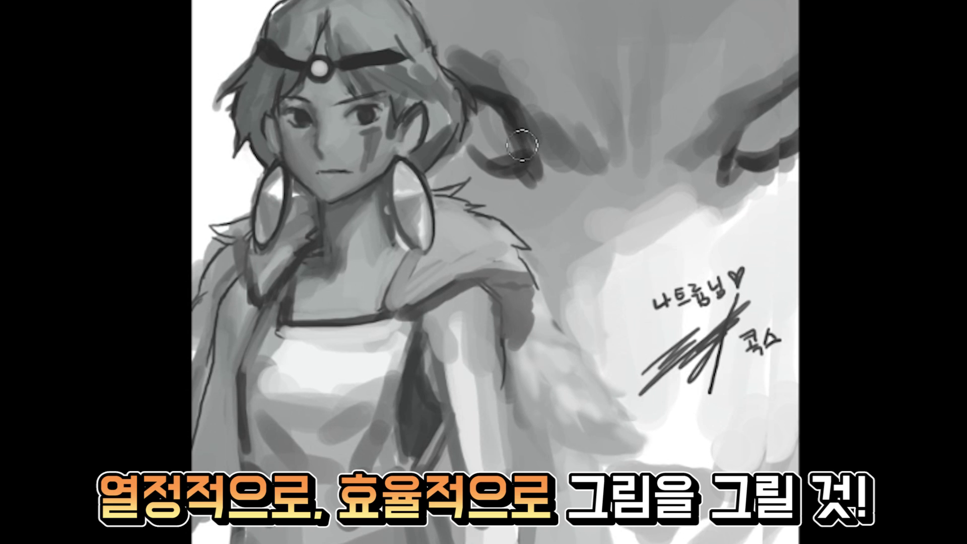
Paint the wolf's eyes with pupils and dark surrounding lids, and add tone beneath them.
{"action": "mouse_move", "coordinate": [778, 96]}
{"action": "left_mouse_down"}
{"action": "mouse_move", "coordinate": [768, 149]}
{"action": "mouse_move", "coordinate": [700, 176]}
{"action": "mouse_move", "coordinate": [690, 191]}
{"action": "left_mouse_up"}
{"action": "left_click", "coordinate": [779, 125]}
{"action": "key", "text": "ctrl+0"}
{"action": "left_click_drag", "start_coordinate": [637, 163], "coordinate": [607, 190]}
{"action": "left_click_drag", "start_coordinate": [496, 196], "coordinate": [554, 198]}
{"action": "left_click_drag", "start_coordinate": [770, 185], "coordinate": [810, 190]}
{"action": "key", "text": "ctrl+minus"}
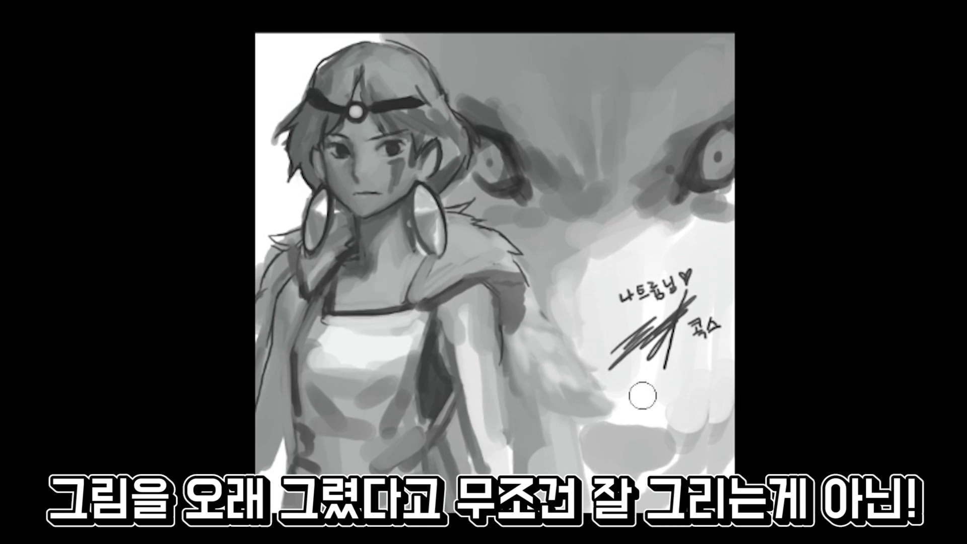
Block in the wolf's nose with a dark upper edge and shaded underside.
{"action": "left_click_drag", "start_coordinate": [579, 437], "coordinate": [691, 435]}
{"action": "left_click_drag", "start_coordinate": [689, 443], "coordinate": [641, 476]}
{"action": "left_click_drag", "start_coordinate": [565, 437], "coordinate": [612, 461]}
{"action": "left_click_drag", "start_coordinate": [572, 437], "coordinate": [650, 448]}
{"action": "left_click_drag", "start_coordinate": [685, 435], "coordinate": [640, 470]}
Add short grey wrinkle strokes along both sides of the wolf's muzzle below the eyes.
{"action": "left_click_drag", "start_coordinate": [639, 224], "coordinate": [632, 287]}
{"action": "left_click_drag", "start_coordinate": [674, 227], "coordinate": [636, 263]}
{"action": "left_click_drag", "start_coordinate": [654, 260], "coordinate": [643, 307]}
{"action": "left_click_drag", "start_coordinate": [588, 260], "coordinate": [601, 311]}
{"action": "left_click_drag", "start_coordinate": [551, 232], "coordinate": [588, 249]}
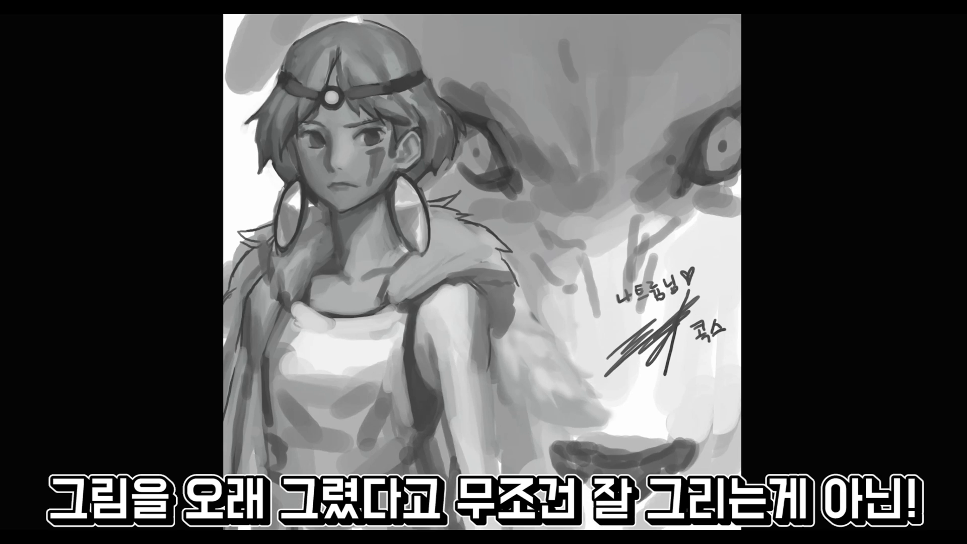
Paint short directional fur strokes across the girl's collar and shoulder fur to break up the flat tones.
{"action": "left_click_drag", "start_coordinate": [463, 252], "coordinate": [426, 290]}
{"action": "left_click_drag", "start_coordinate": [496, 242], "coordinate": [449, 274]}
{"action": "left_click_drag", "start_coordinate": [409, 253], "coordinate": [396, 272]}
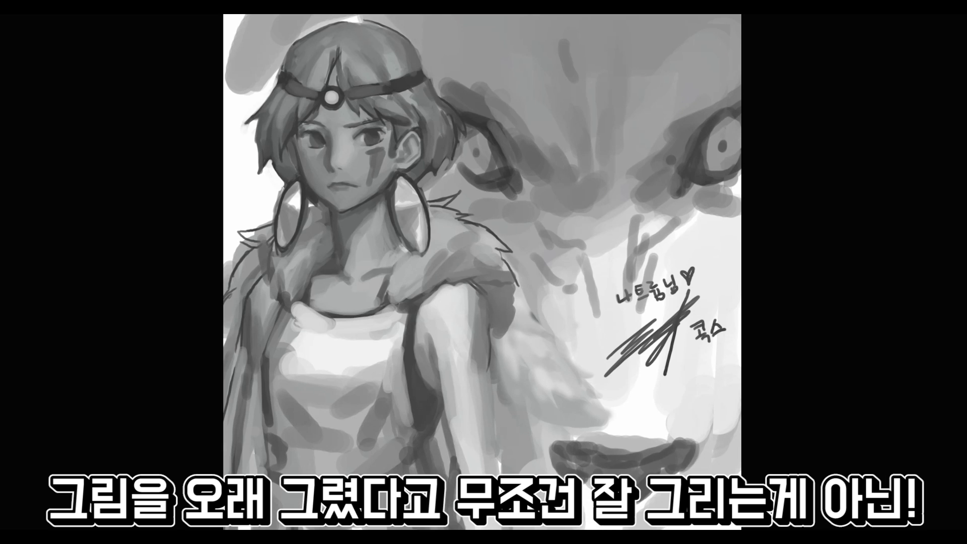
{"action": "left_click_drag", "start_coordinate": [449, 252], "coordinate": [426, 283]}
{"action": "left_click_drag", "start_coordinate": [420, 274], "coordinate": [402, 299]}
{"action": "left_click_drag", "start_coordinate": [441, 223], "coordinate": [424, 255]}
{"action": "left_click_drag", "start_coordinate": [481, 226], "coordinate": [506, 249]}
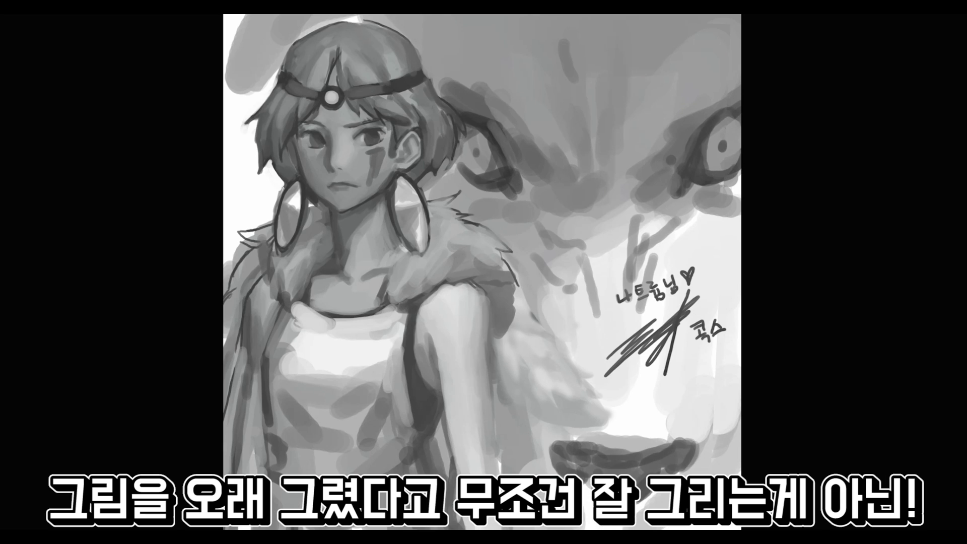